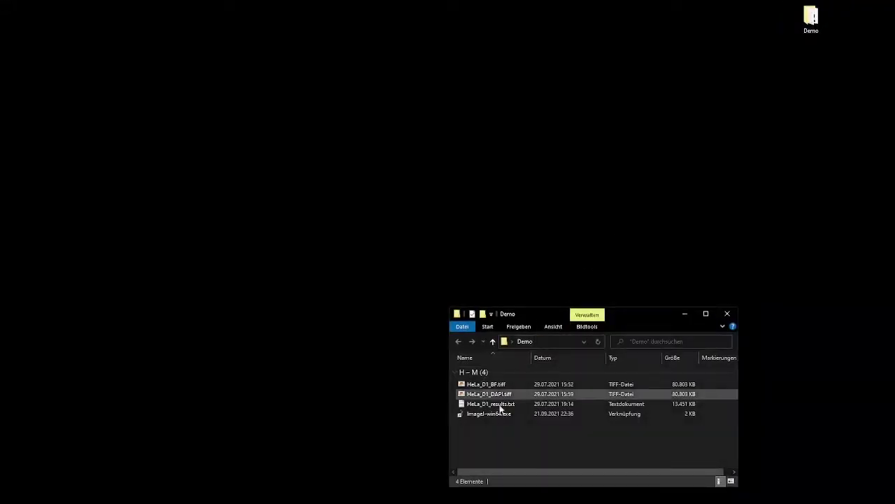
- Launch ImageJ and open the HeLa_D1 brightfield and DAPI TIFF images
left_click(496, 414)
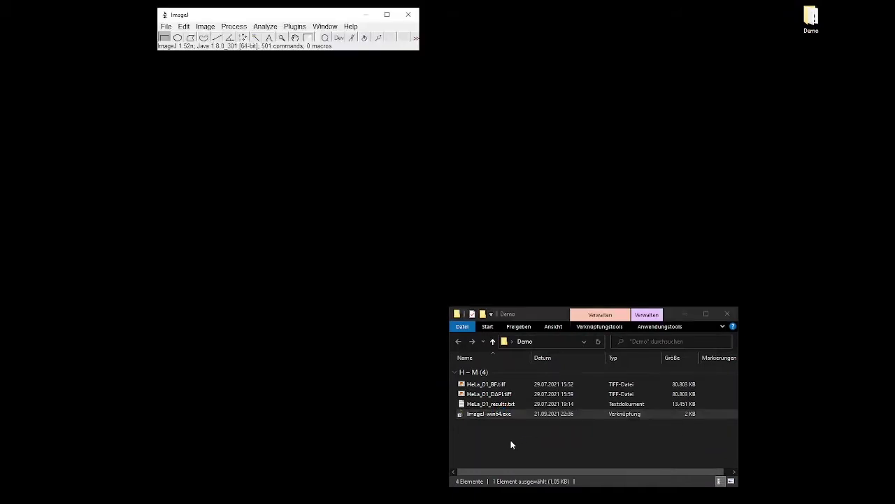
left_click(486, 386)
left_click_drag(486, 386, 238, 24)
left_click_drag(500, 398, 287, 39)
- Combine the two images into one stack and convert it to a composite
left_click(206, 27)
mouse_move(259, 105)
left_click(366, 168)
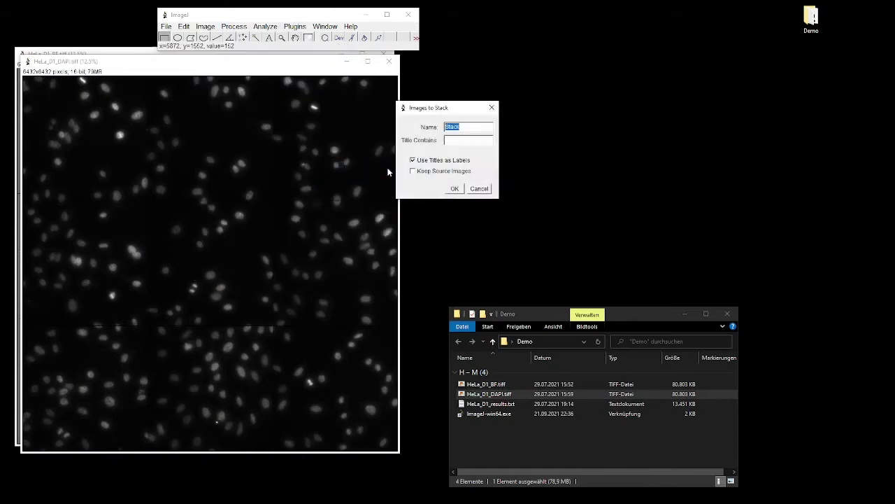
left_click(454, 188)
left_click(205, 26)
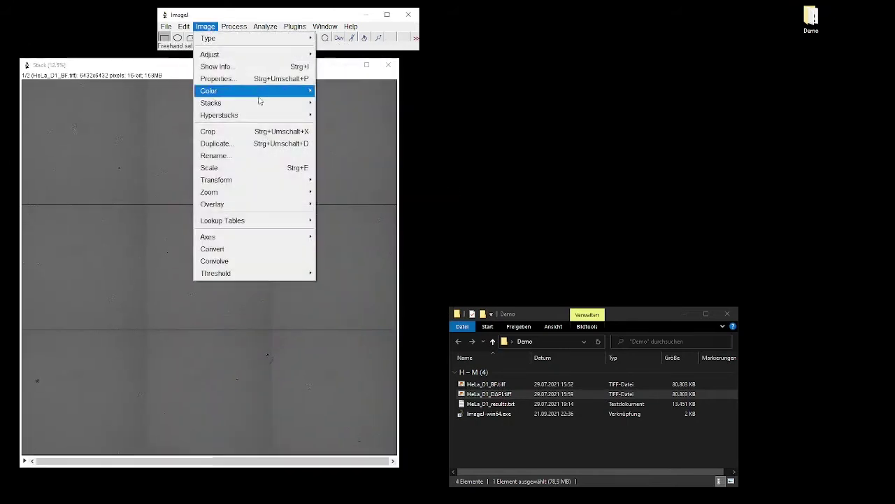
mouse_move(274, 91)
left_click(380, 155)
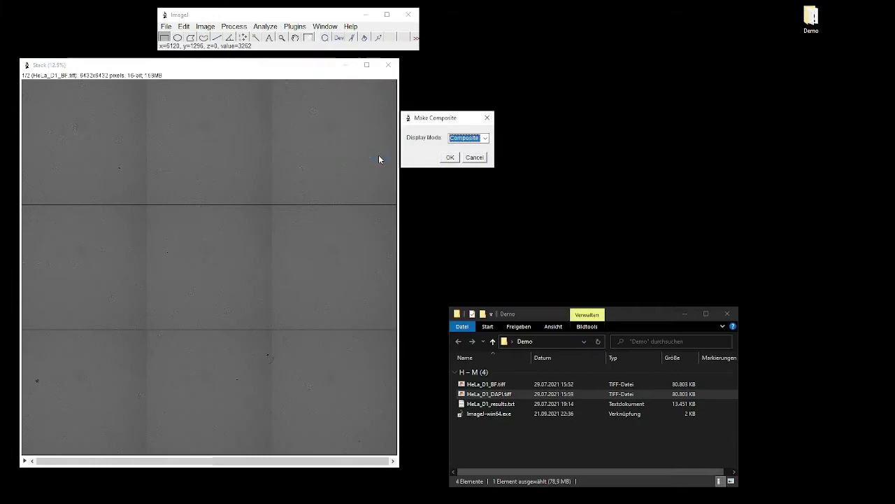
left_click(449, 155)
- Arrange channels so channel 1 is Grays and channel 2 is Blue
left_click(205, 26)
mouse_move(210, 88)
left_click(367, 114)
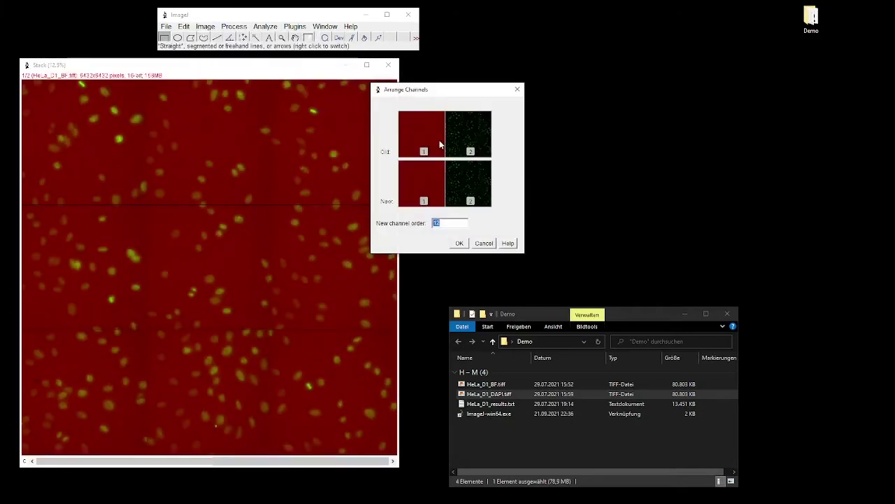
right_click(422, 187)
left_click(429, 191)
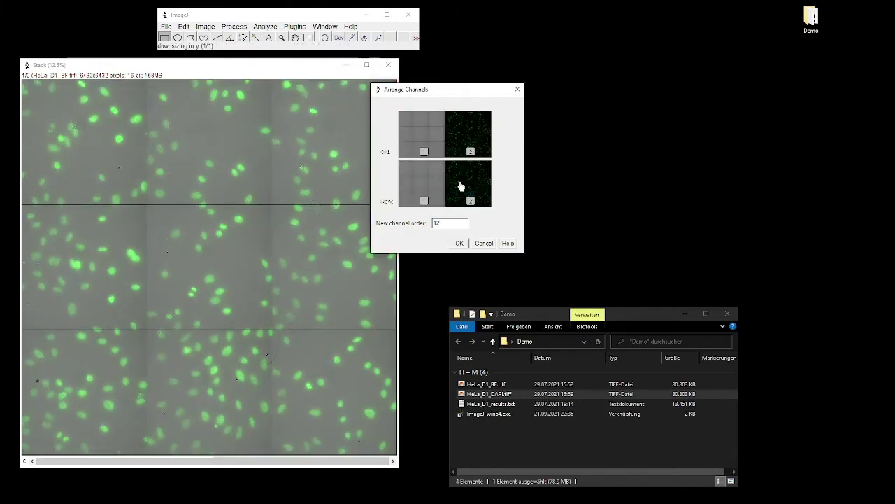
right_click(461, 186)
left_click(477, 242)
left_click(460, 243)
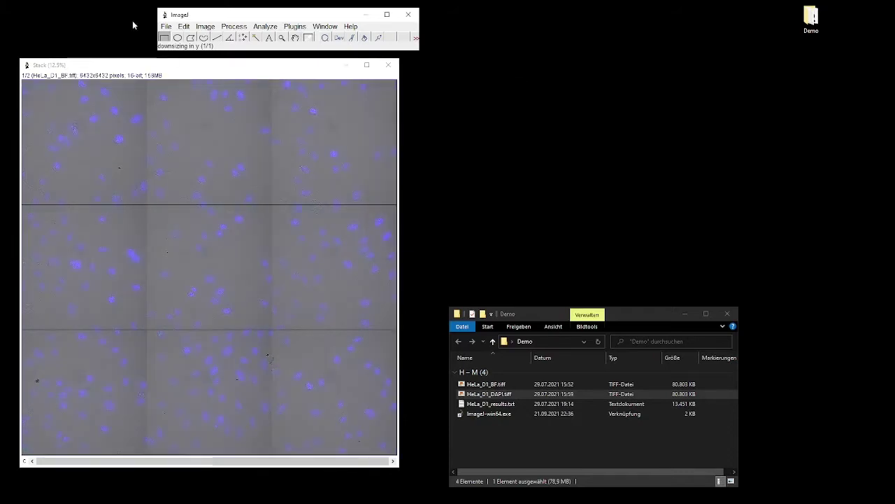
left_click(205, 26)
- Open Brightness/Contrast and lower the DAPI channel's maximum to brighten the nuclei
mouse_move(217, 53)
left_click(342, 54)
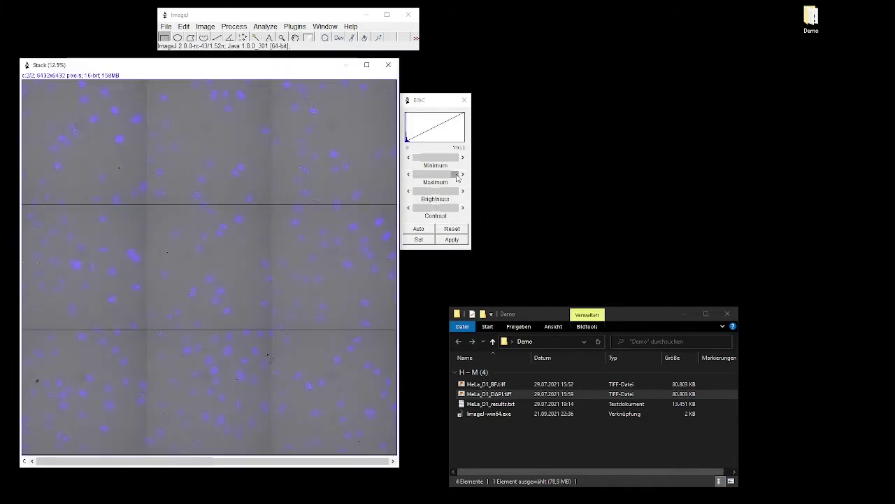
left_click_drag(456, 174, 432, 182)
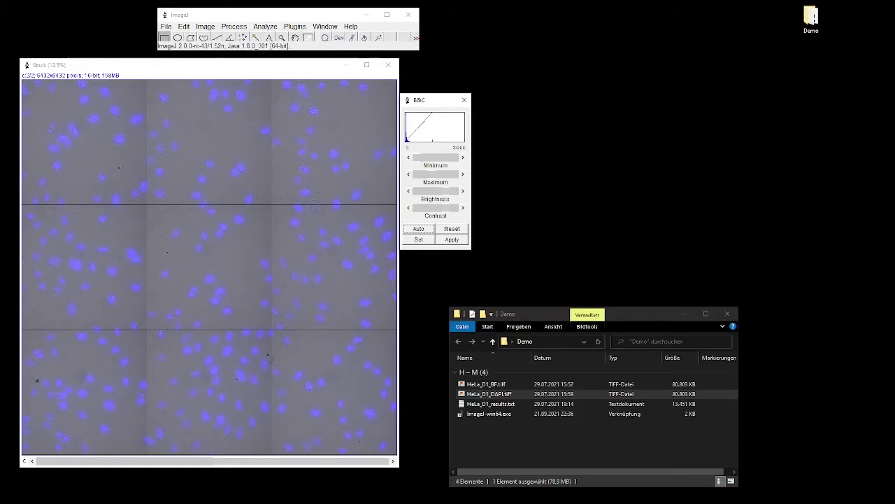
- Set the brightfield display range to 2131–4742, then zoom to 25% on another cell group
left_click(33, 461)
left_click_drag(428, 165, 445, 182)
left_click(199, 203)
key("plus")
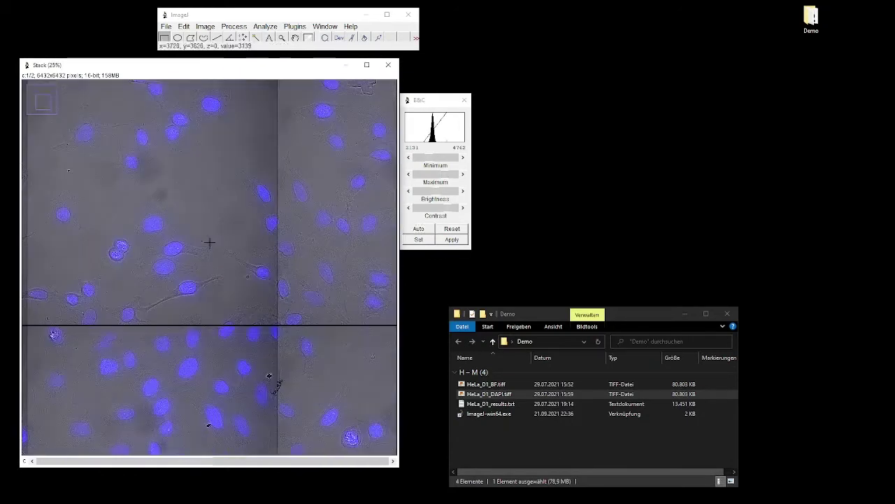
left_click_drag(195, 210, 233, 179)
- Launch Polylux, load HeLa_D1_results.txt and move all genes into the table
left_click(233, 26)
left_click(275, 234)
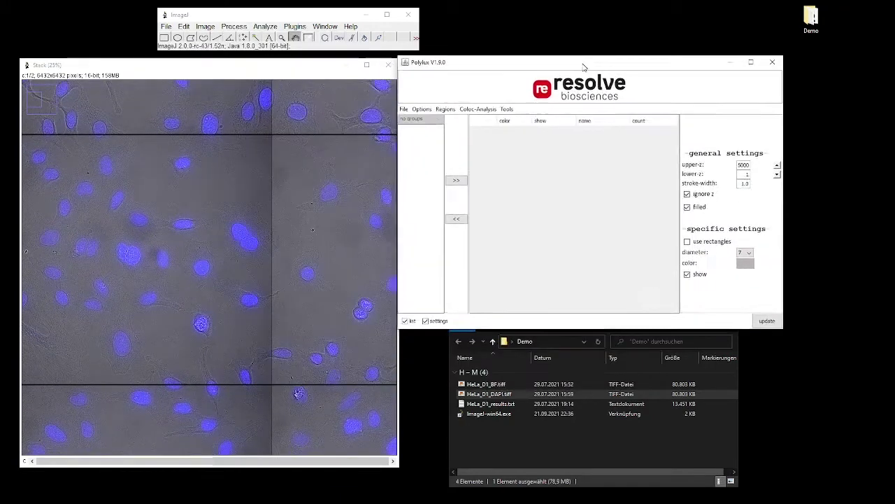
left_click_drag(498, 404, 431, 177)
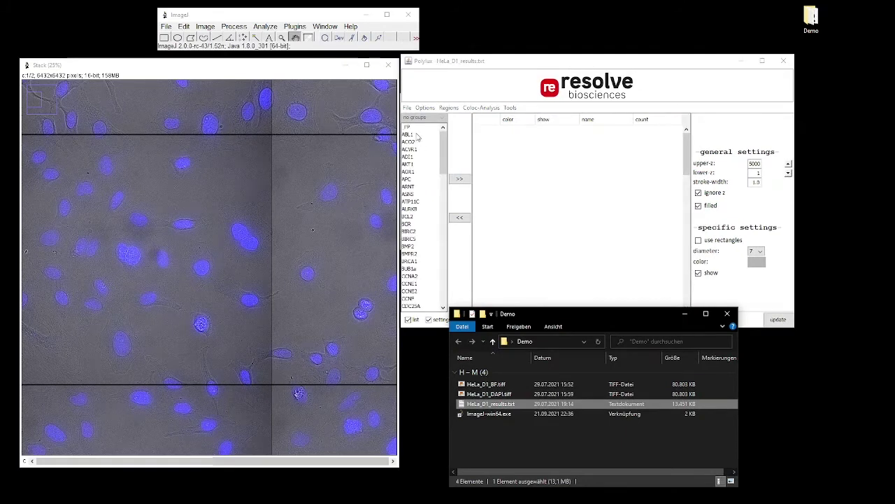
left_click(418, 138)
scroll(419, 223, "down", 10)
left_click(416, 307, "shift")
left_click(459, 179)
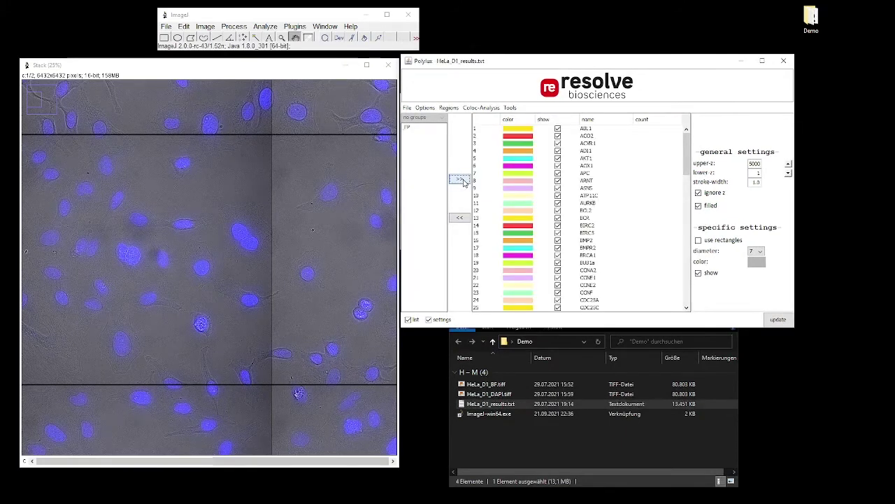
- Show all genes' transcripts as diameter-5 rectangle spots on the image
left_click(601, 130)
key("ctrl+a")
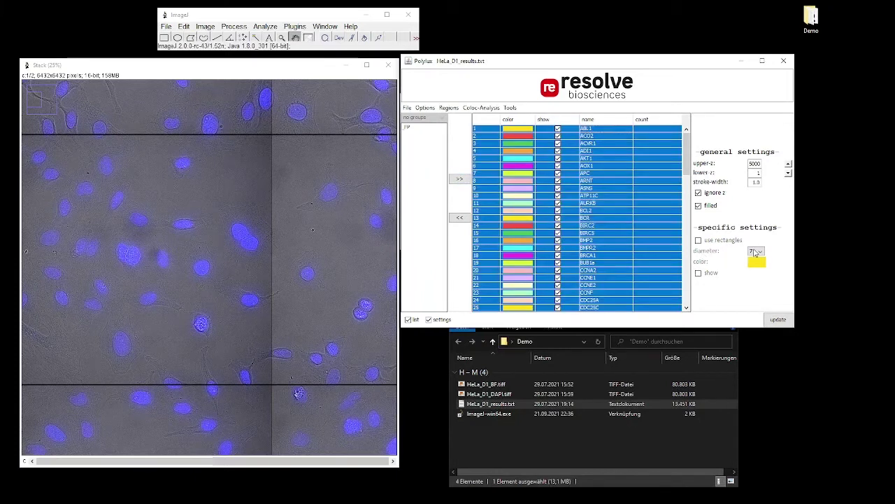
left_click(757, 251)
left_click(753, 310)
left_click(702, 207)
left_click(706, 273)
left_click(776, 319)
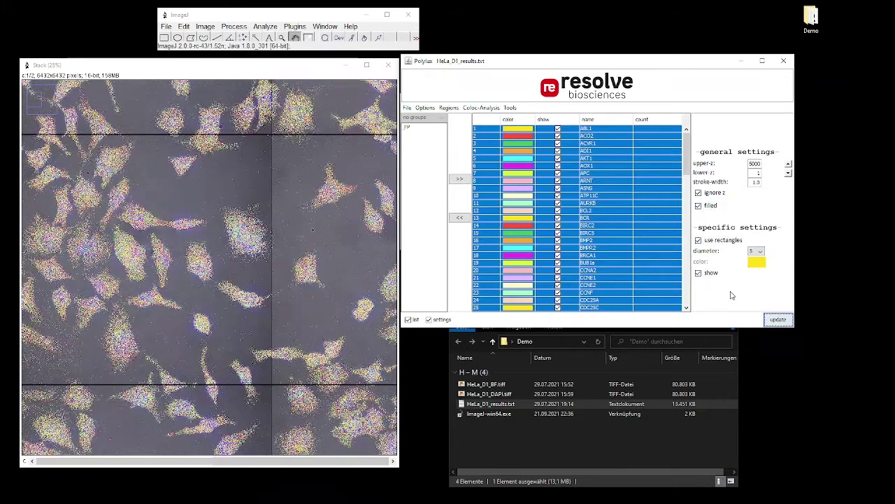
- Zoom in and pan across several regions of the spot overlay on the cells
left_click(209, 206)
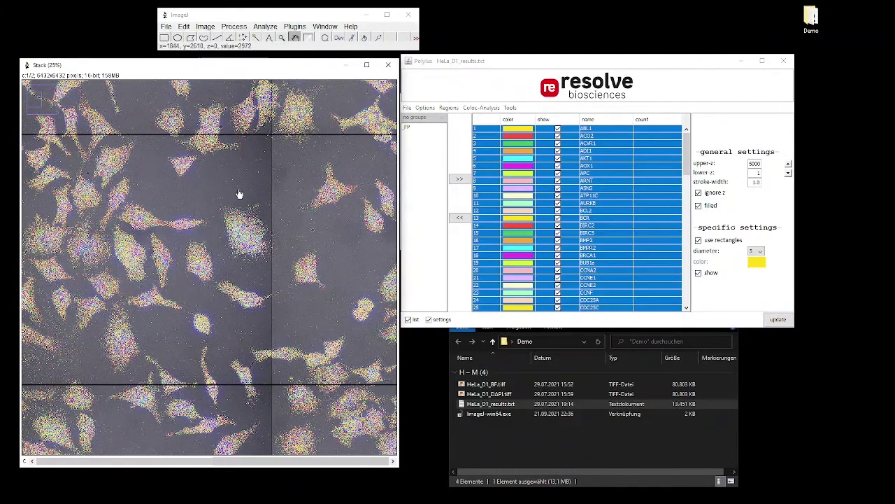
scroll(243, 193, "up", 1)
left_click_drag(356, 326, 174, 236)
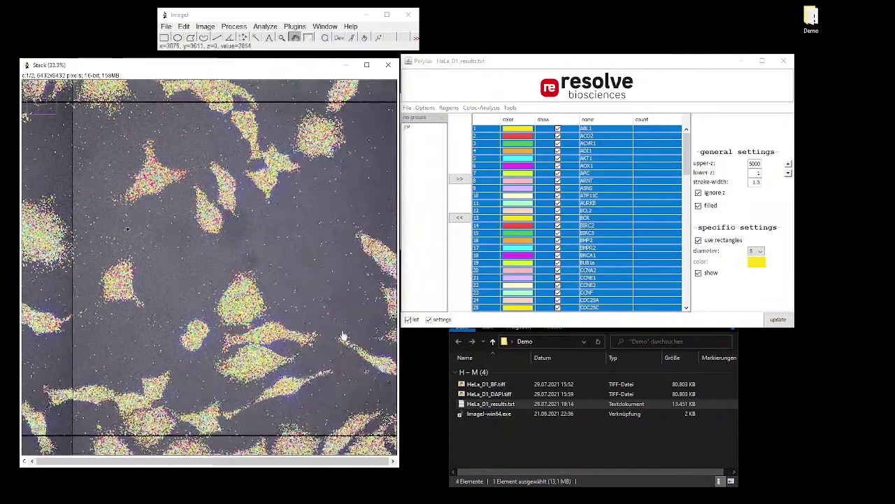
left_click_drag(332, 319, 231, 294)
left_click_drag(260, 224, 210, 214)
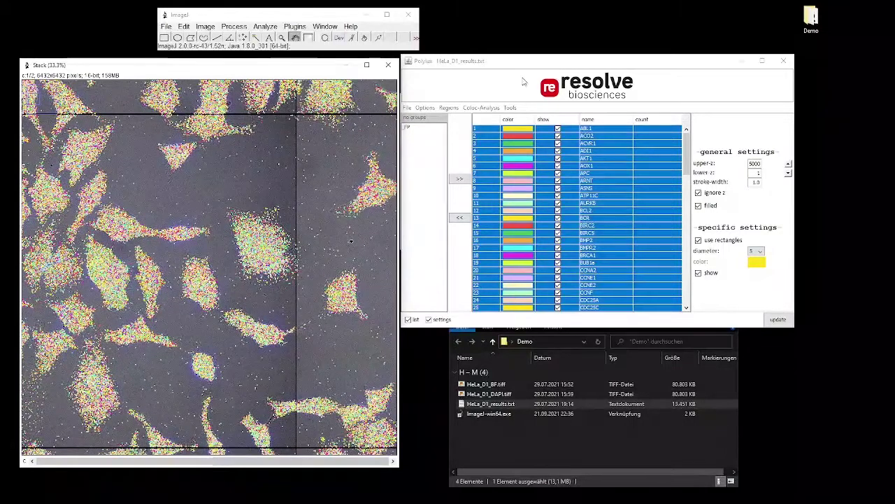
- Bring Polylux forward and open its Coloc-Analysis menu
left_click(488, 102)
left_click(481, 107)
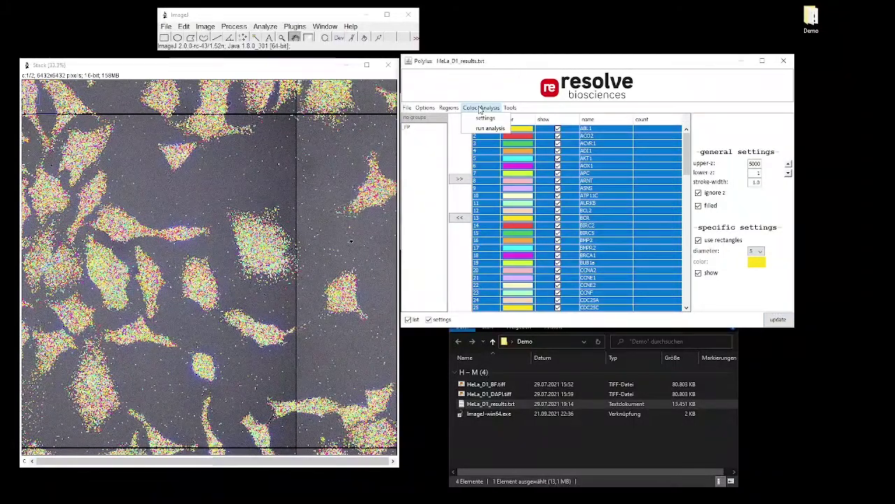
left_click(291, 69)
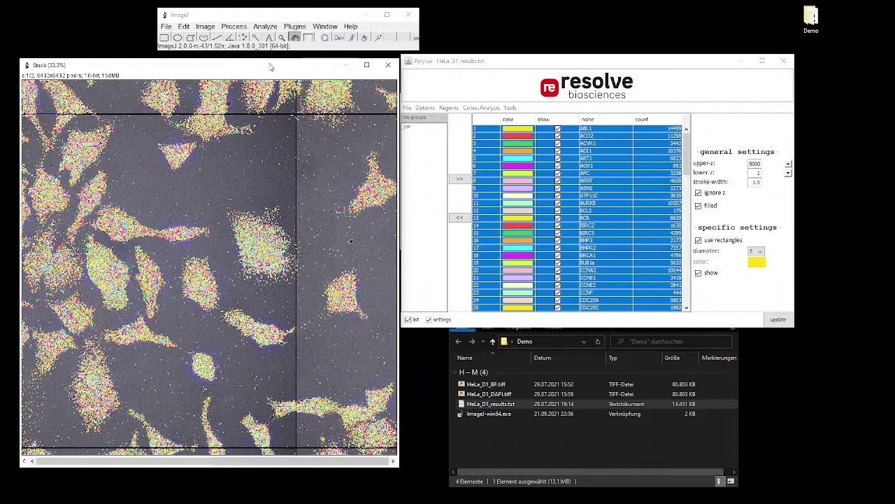
left_click(481, 107)
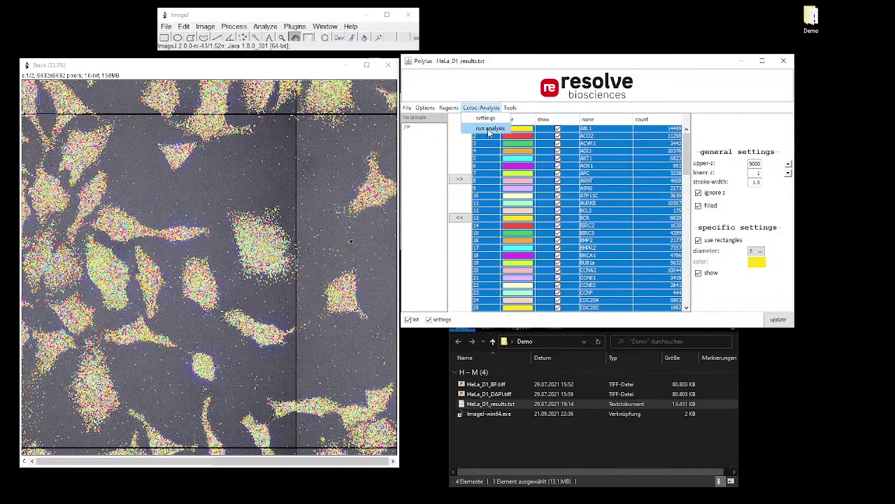
- Run the colocalisation analysis, apply the heatmap settings, and move the heatmap to the upper left
left_click(489, 132)
left_click(543, 219)
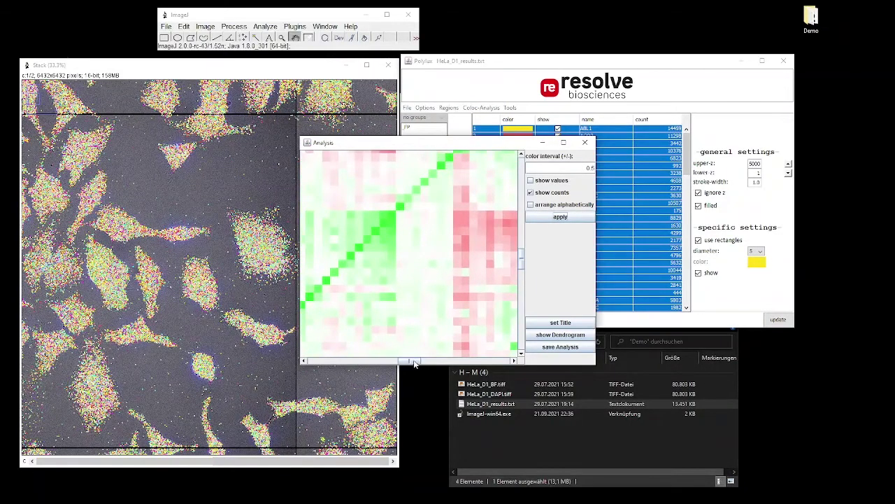
left_click_drag(414, 363, 376, 363)
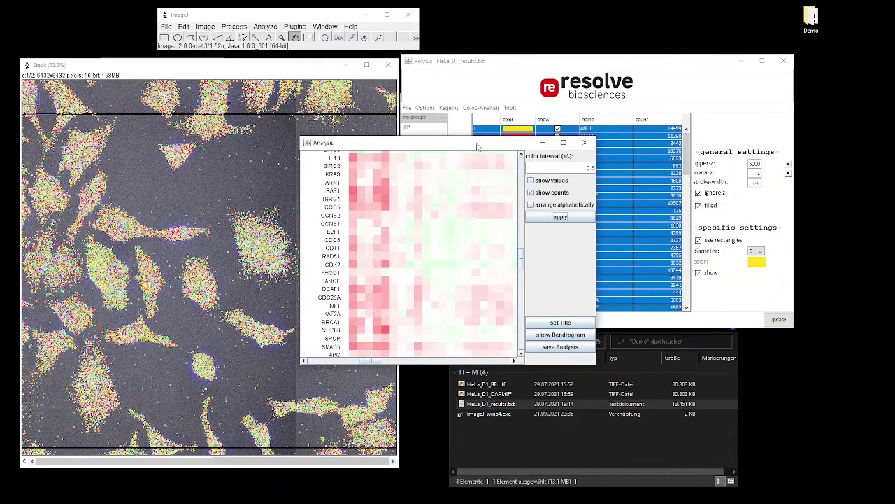
left_click_drag(477, 147, 190, 65)
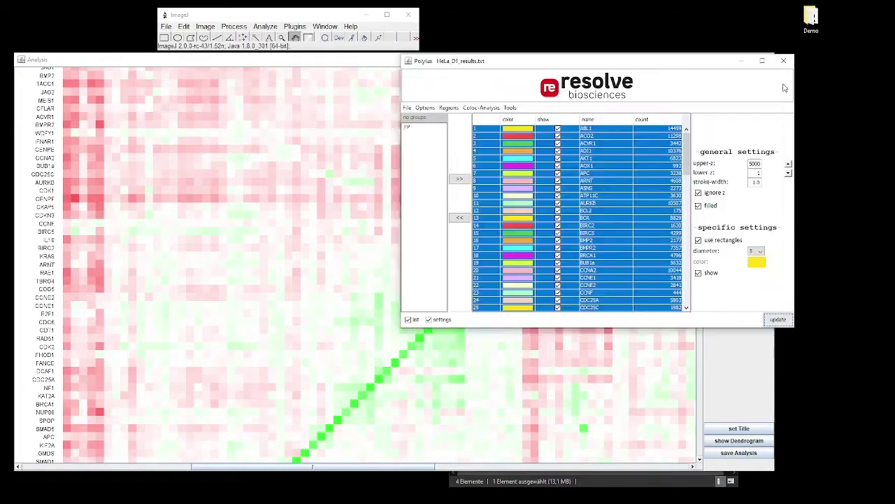
- Hide spots for all genes and shrink the heatmap window to reveal the image
left_click(598, 219)
key("ctrl+a")
left_click(700, 273)
left_click_drag(330, 56, 334, 274)
scroll(706, 331, "down", 4)
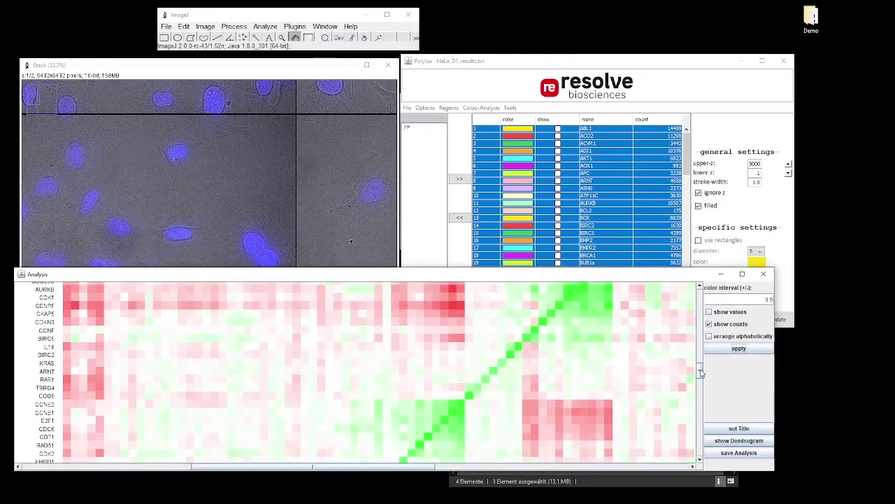
left_click_drag(701, 373, 701, 383)
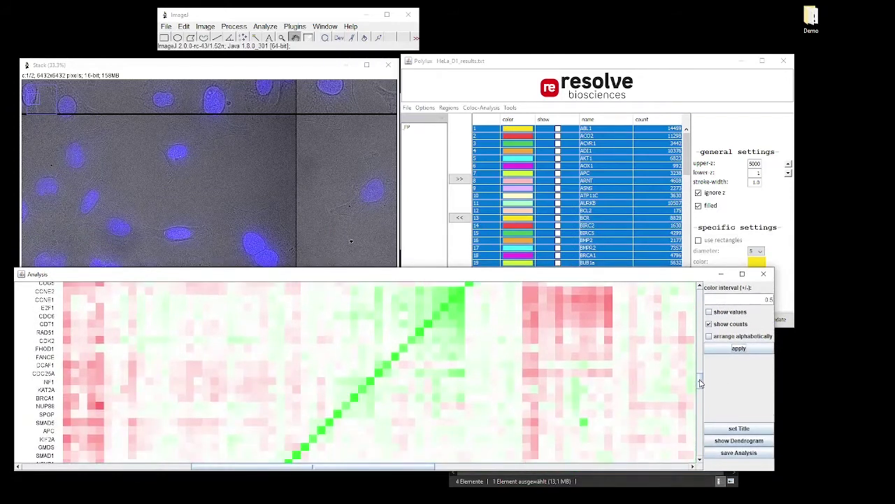
- Select CCNE1, CCNE2, E2F1 and CDC6 together in the gene table
left_click(601, 175)
scroll(602, 182, "down", 4)
left_click(593, 188)
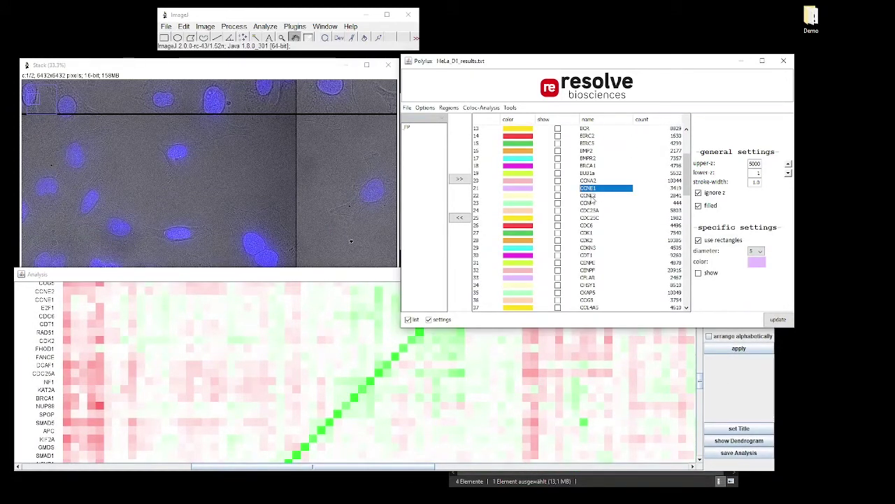
left_click(600, 198, "shift")
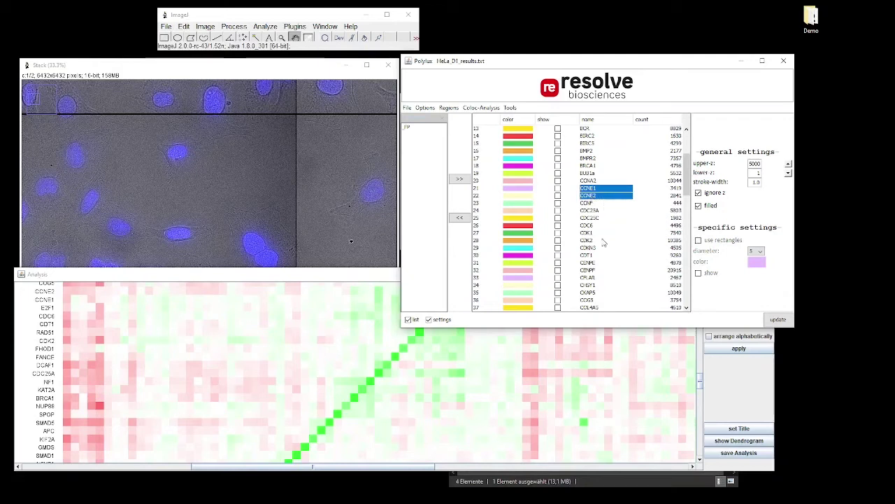
scroll(606, 263, "down", 1)
left_click(607, 299, "ctrl")
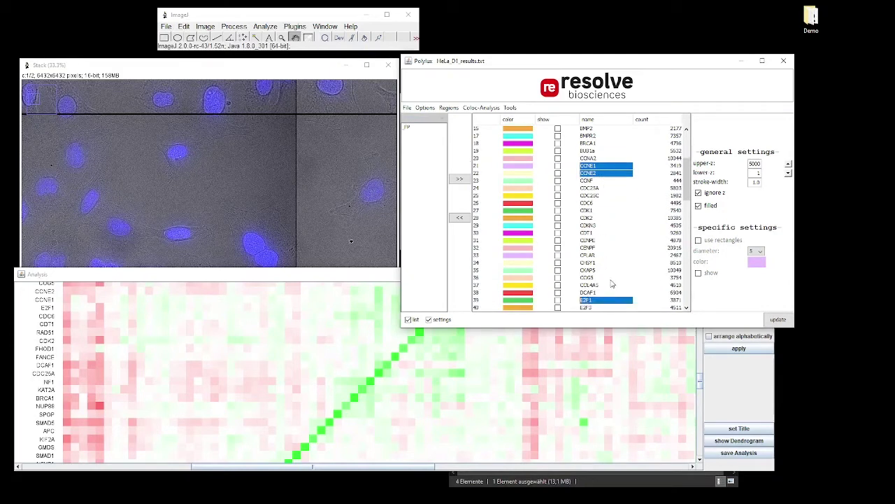
left_click(591, 203, "ctrl")
- Add CDT1 and CDK2 to the selected cell-cycle genes
left_click_drag(569, 65, 607, 47)
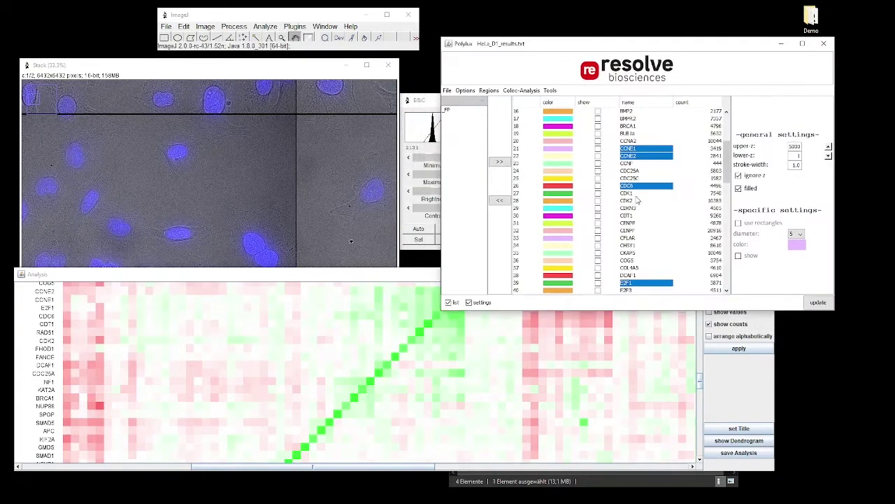
left_click(639, 218, "ctrl")
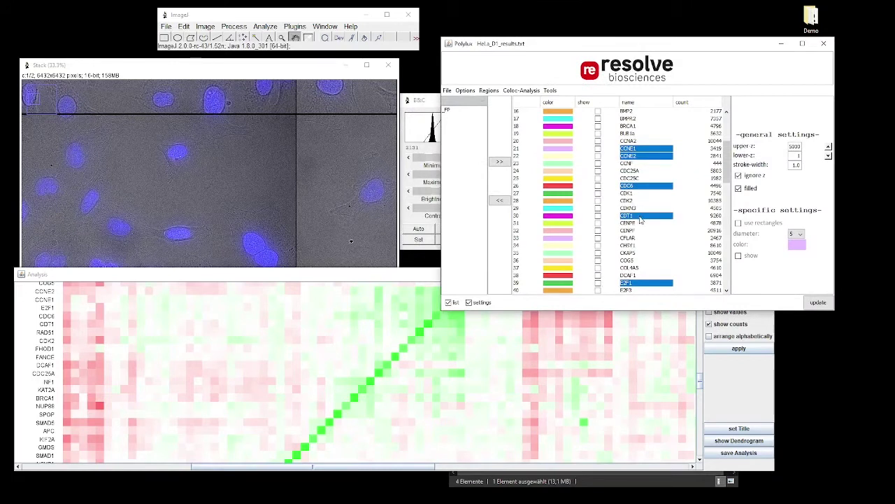
mouse_move(420, 334)
left_click(629, 202, "ctrl")
scroll(644, 241, "down", 15)
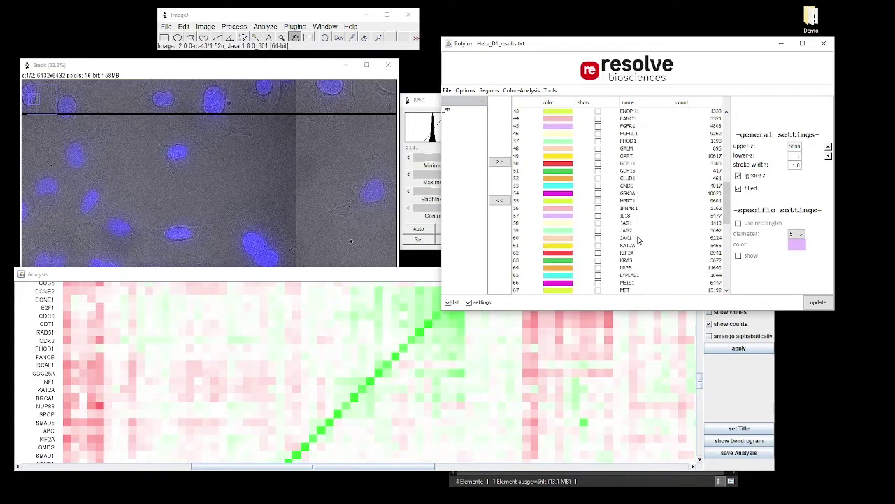
- Colour RAD51 magenta and show its spots on the image
left_click(633, 253)
left_click(797, 244)
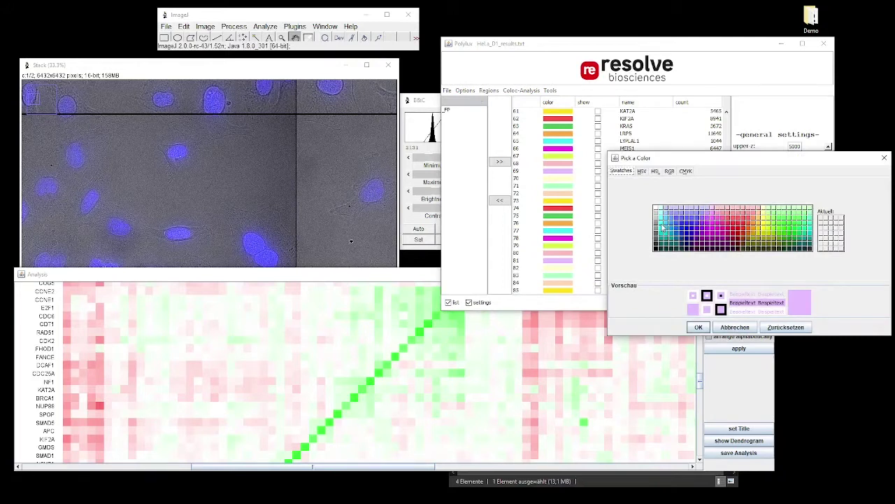
left_click(711, 218)
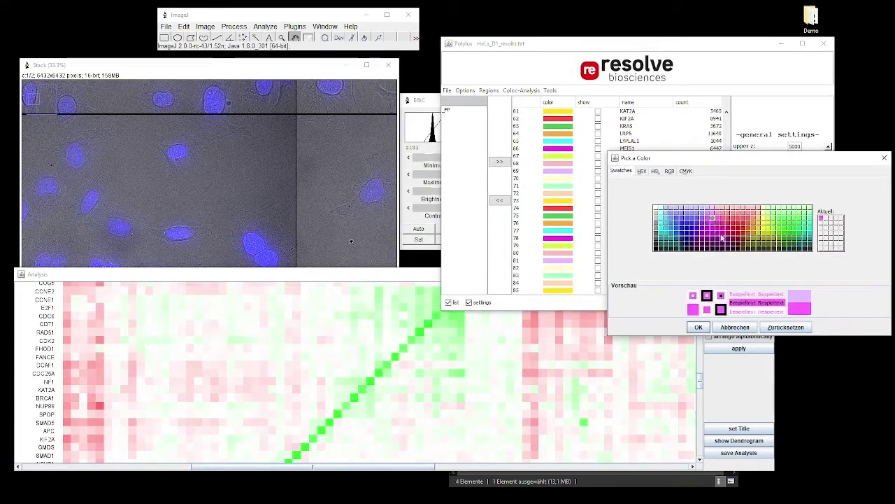
left_click(701, 328)
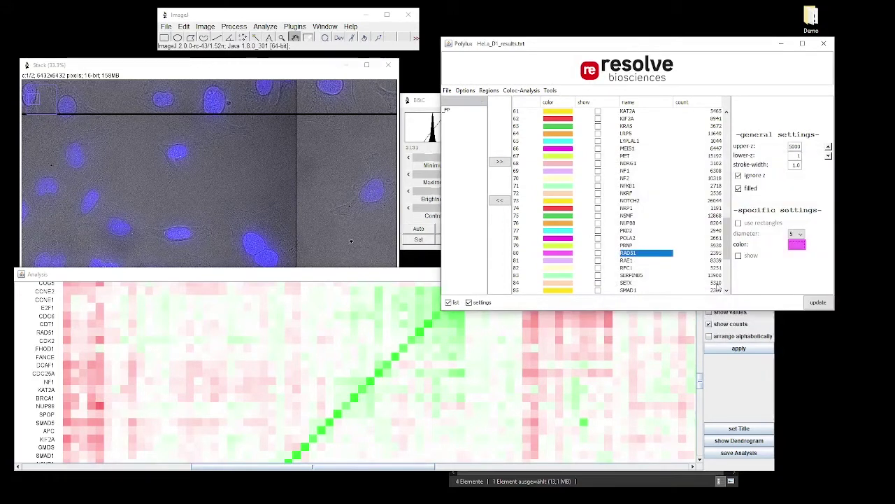
left_click(818, 303)
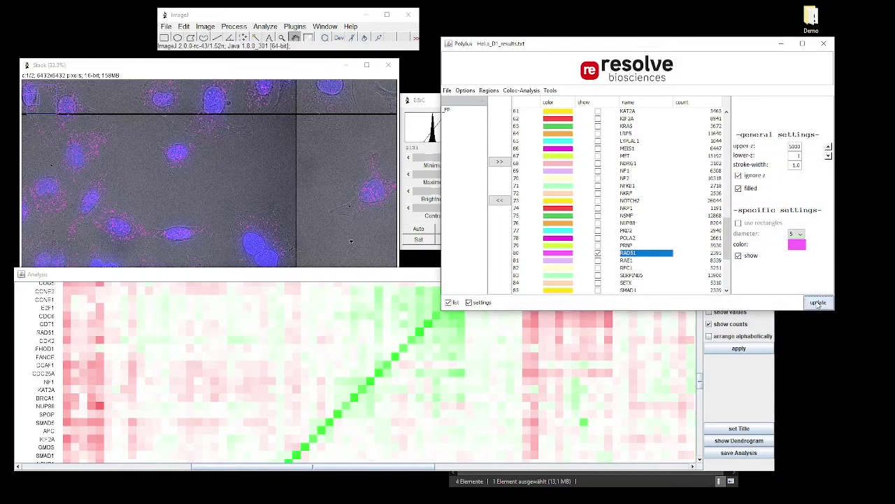
- Select CENPE, CCNA2, BUB1a and CDC25C in the gene list
left_click(373, 278)
left_click_drag(701, 385, 701, 370)
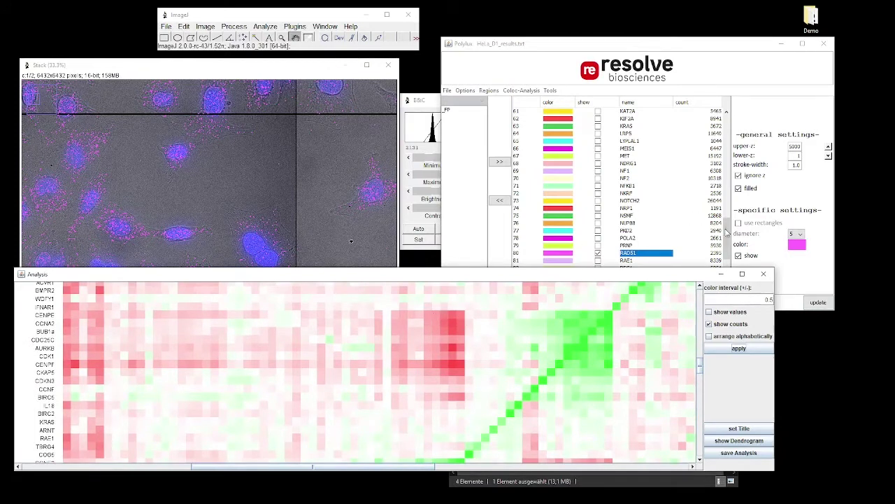
left_click_drag(727, 229, 725, 197)
scroll(648, 196, "up", 10)
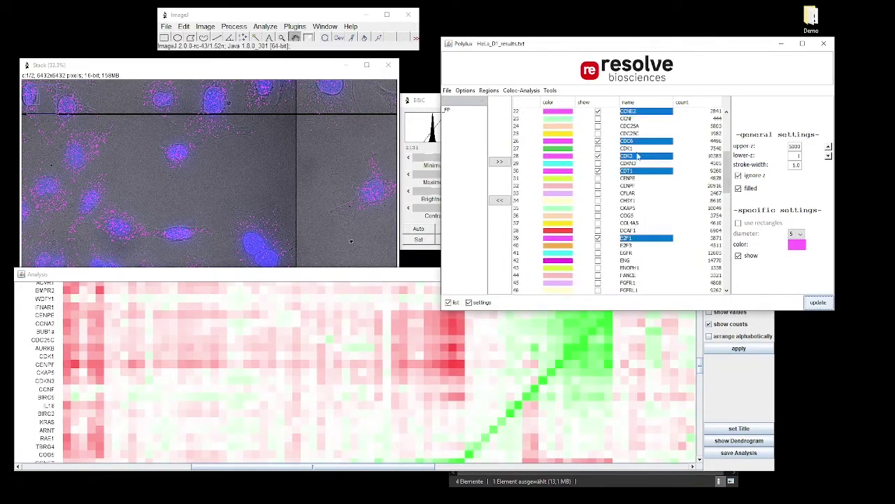
scroll(663, 198, "down", 1)
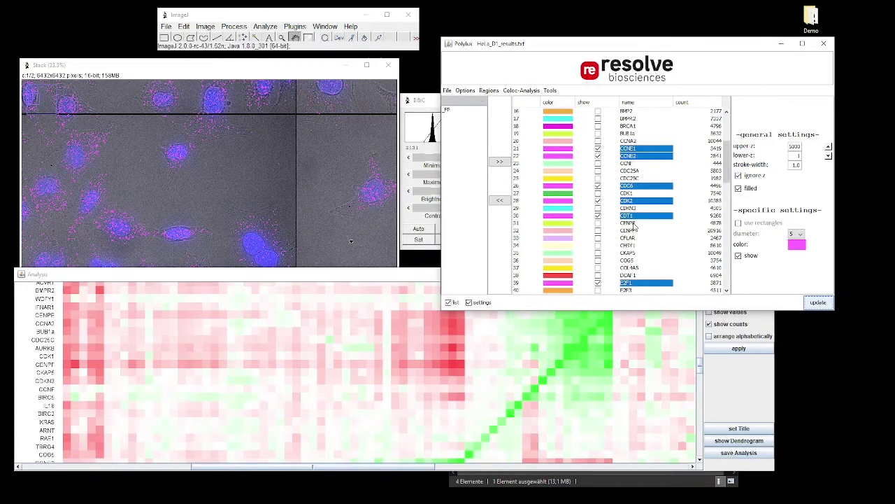
left_click(630, 222)
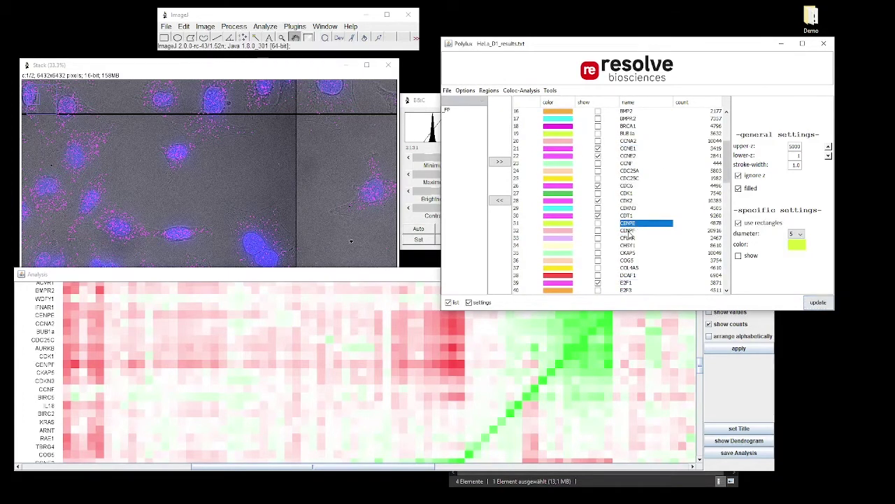
left_click(630, 142, "ctrl")
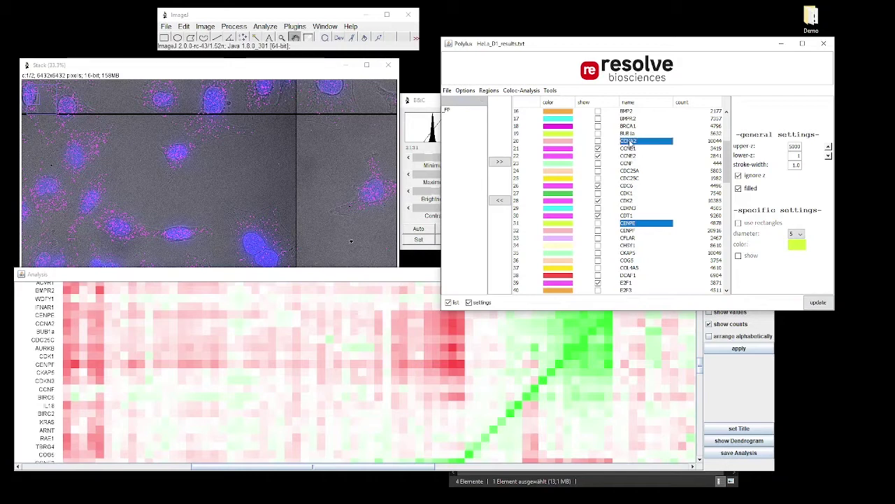
left_click(630, 134, "ctrl")
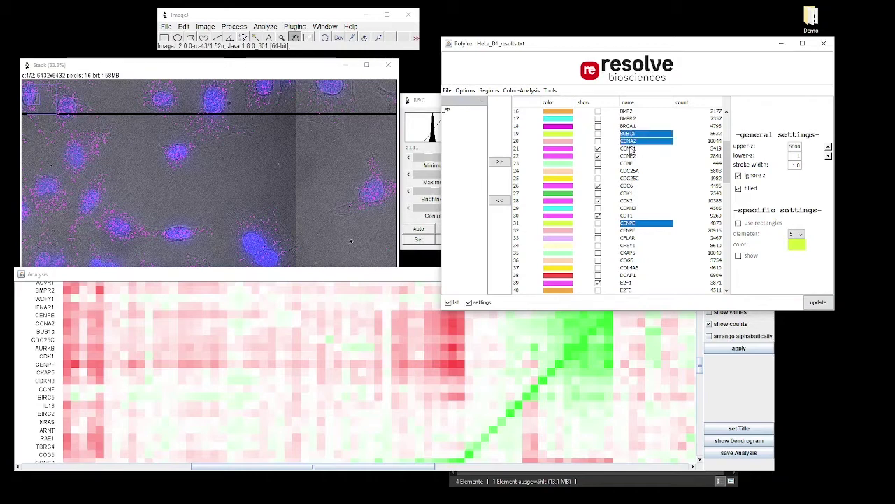
left_click(633, 178, "ctrl")
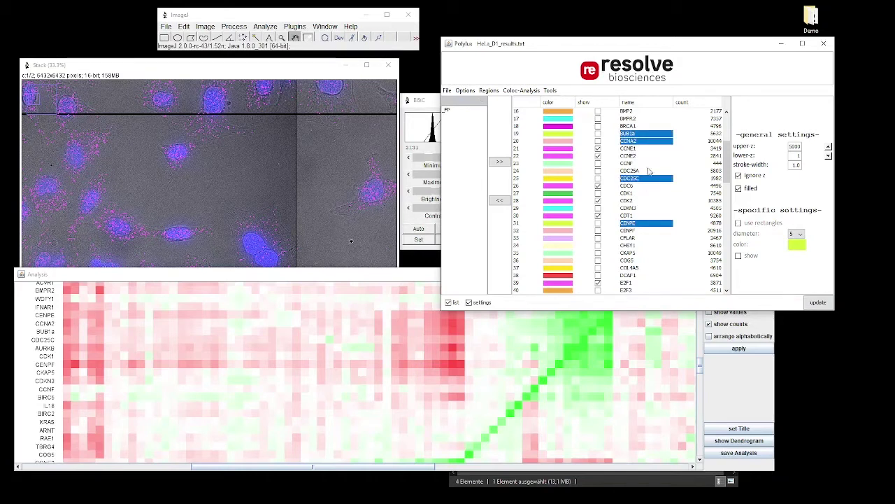
- Add AURKB, CDK1 and CENPF to the mitotic gene selection
scroll(650, 168, "up", 2)
left_click(634, 119, "ctrl")
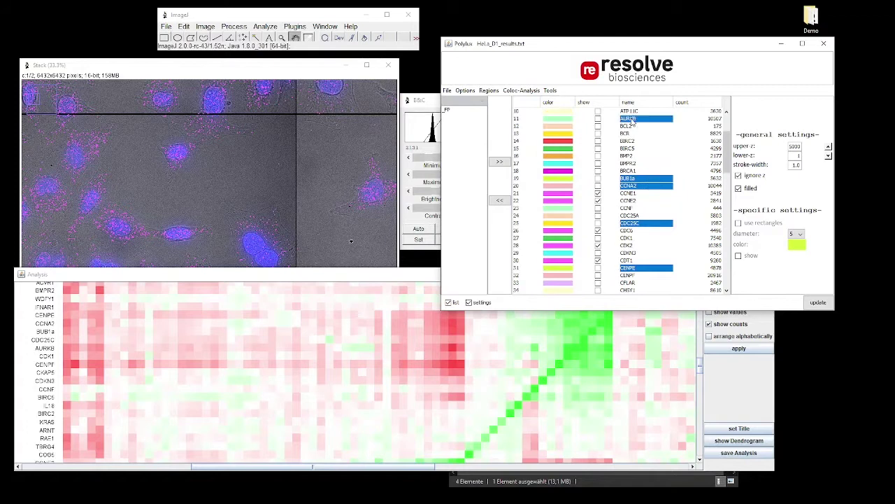
scroll(661, 200, "down", 1)
left_click(640, 217, "ctrl")
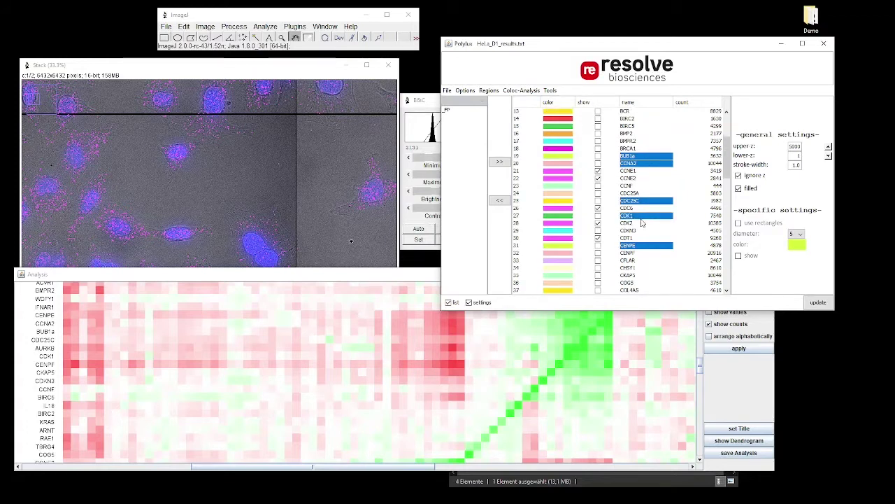
scroll(642, 222, "down", 1)
left_click(645, 230, "ctrl")
- Colour the selected mitotic genes green, replacing an initial orange, and show their spots
left_click(794, 245)
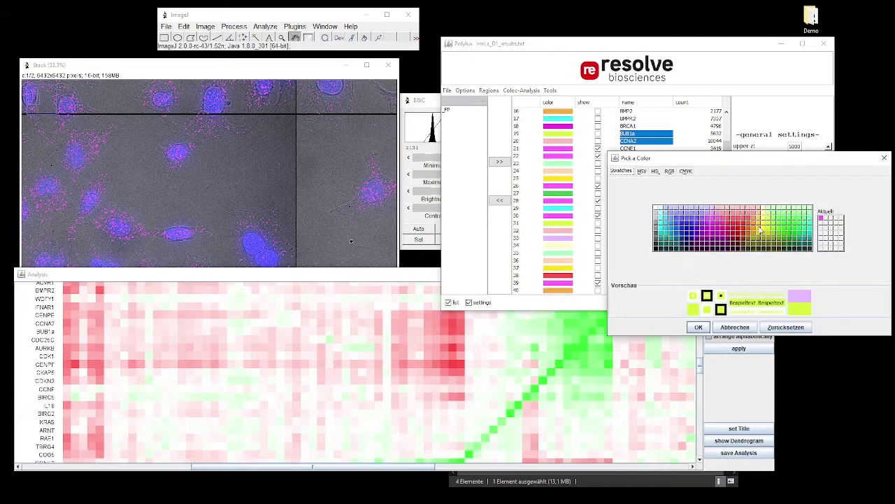
left_click(756, 231)
left_click(699, 329)
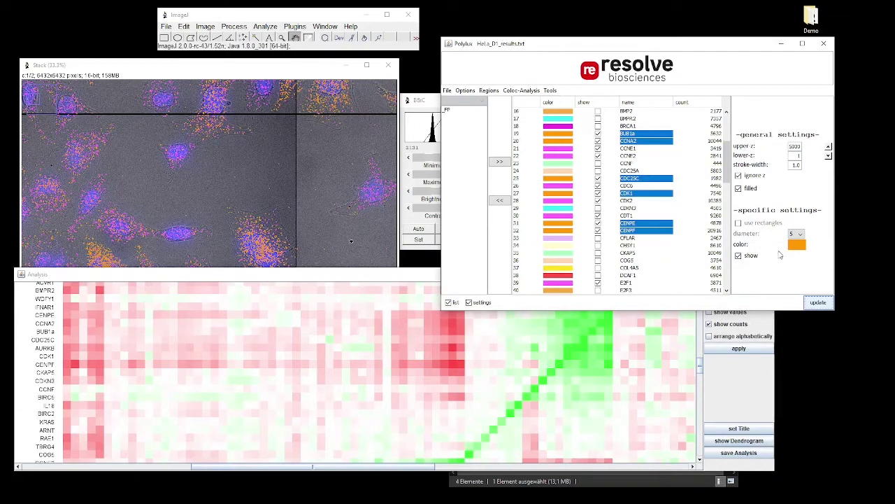
left_click(797, 246)
left_click(770, 239)
left_click(699, 328)
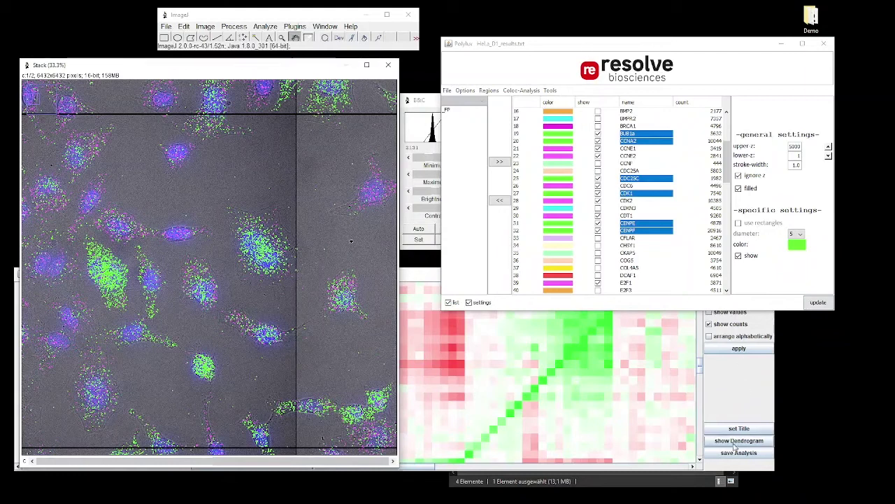
- Save the analysis report as ColocReport_Stack in Demo and open that folder
left_click(736, 453)
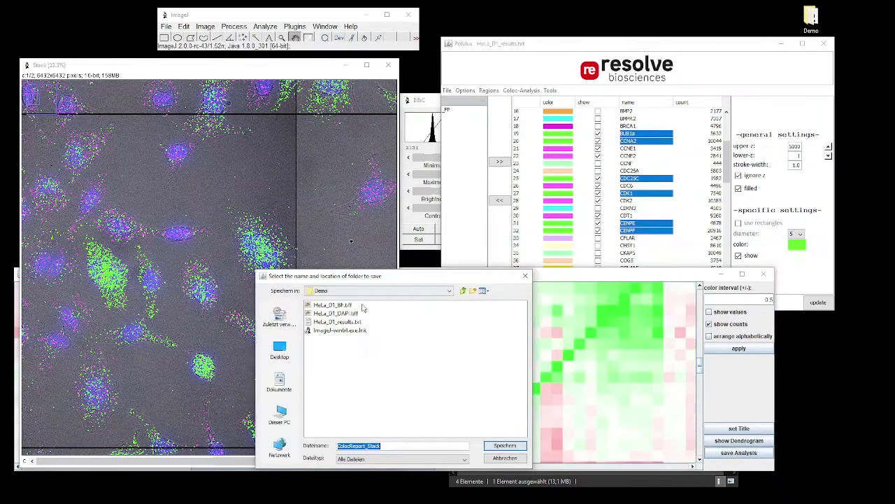
left_click(499, 446)
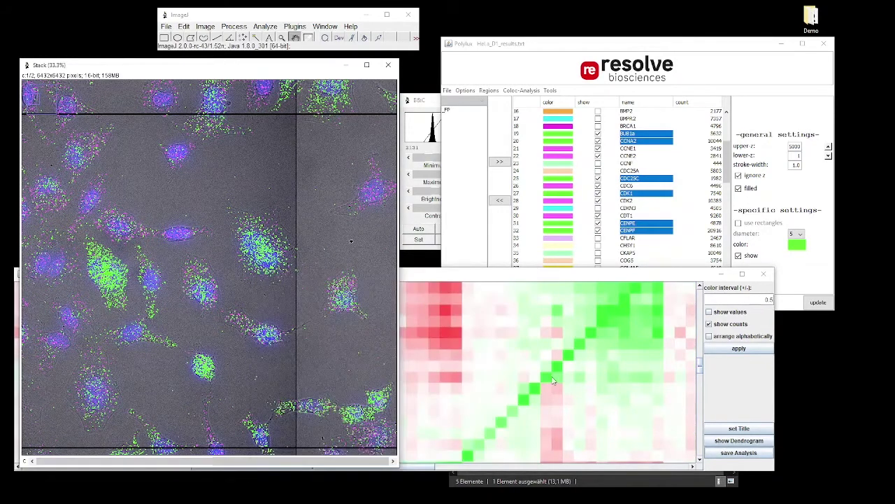
double_click(812, 18)
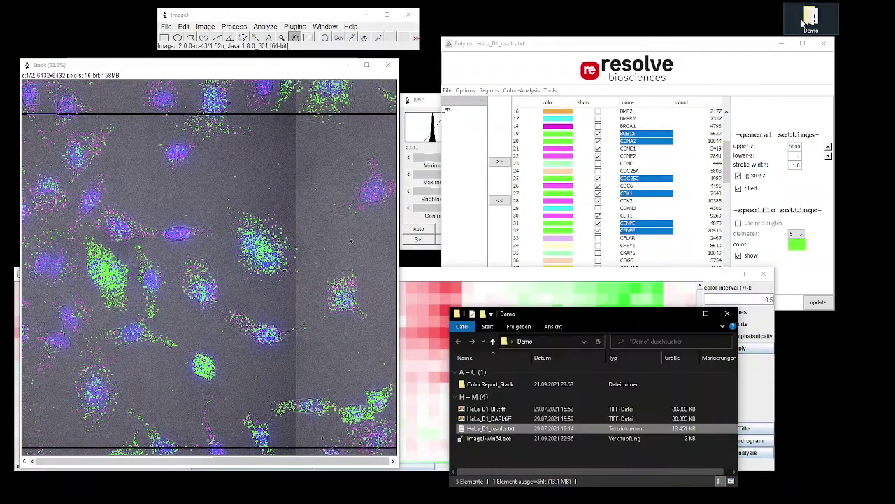
double_click(490, 384)
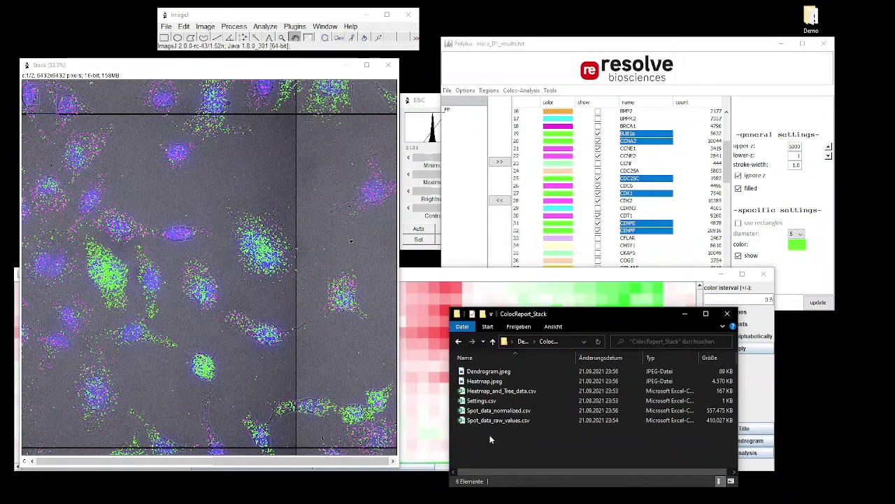
left_click(202, 258)
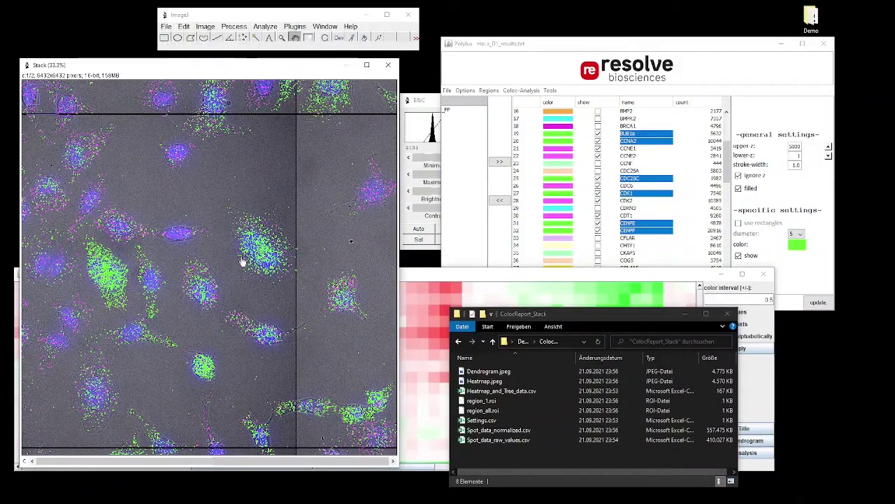
- Switch spots to unfilled outlines and hide every gene's spots
left_click(797, 233)
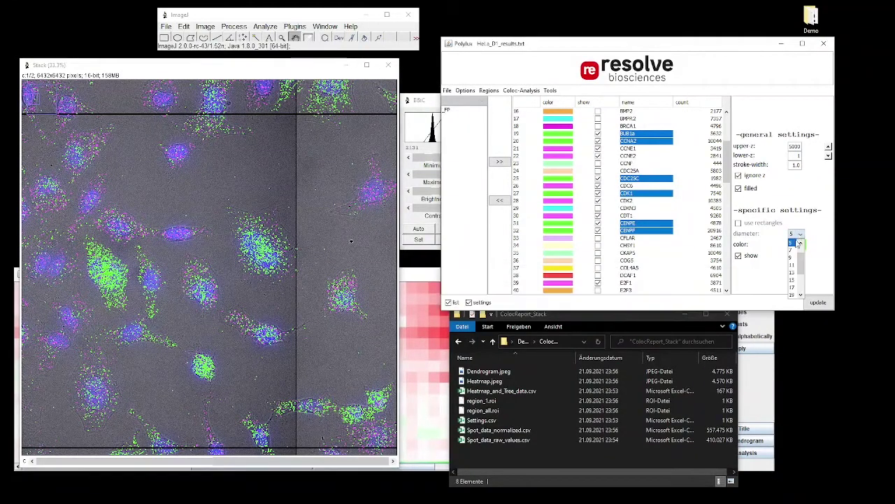
left_click(755, 190)
left_click(814, 302)
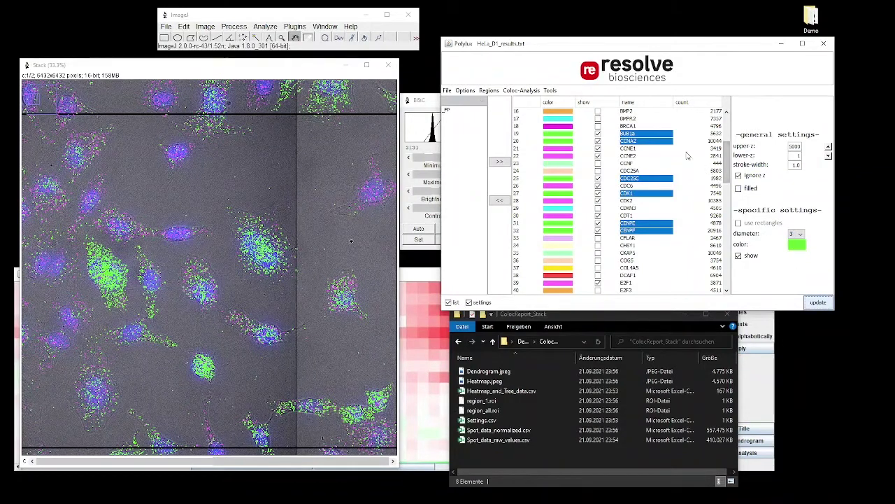
left_click(654, 135)
key("ctrl+a")
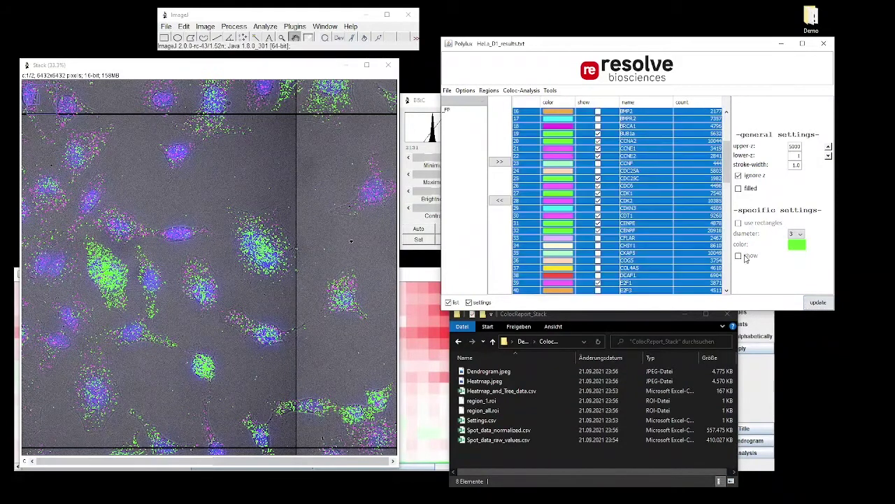
left_click(739, 256)
left_click(819, 302)
- Show only CDC25C, CENPF, CDK2 and CDC6 spots and update the overlay
left_click(638, 150)
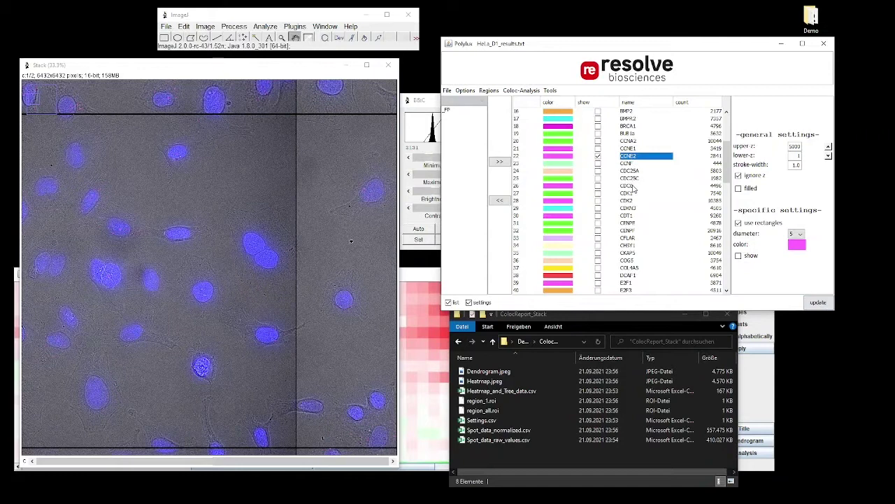
left_click(633, 179)
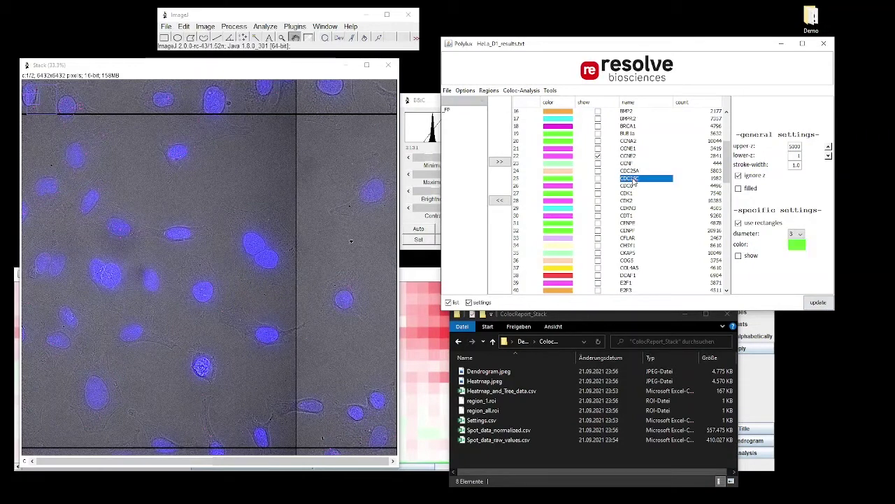
left_click(635, 231)
left_click(598, 201)
left_click(598, 186)
left_click(817, 303)
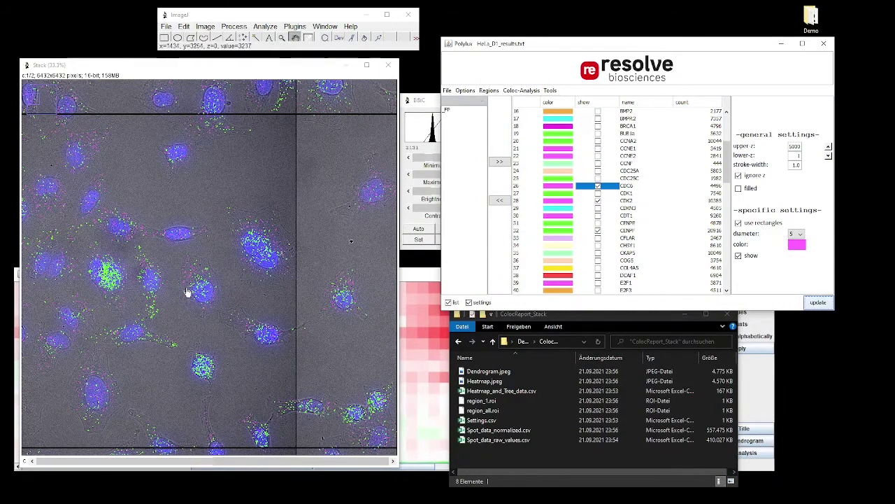
scroll(183, 299, "up", 1)
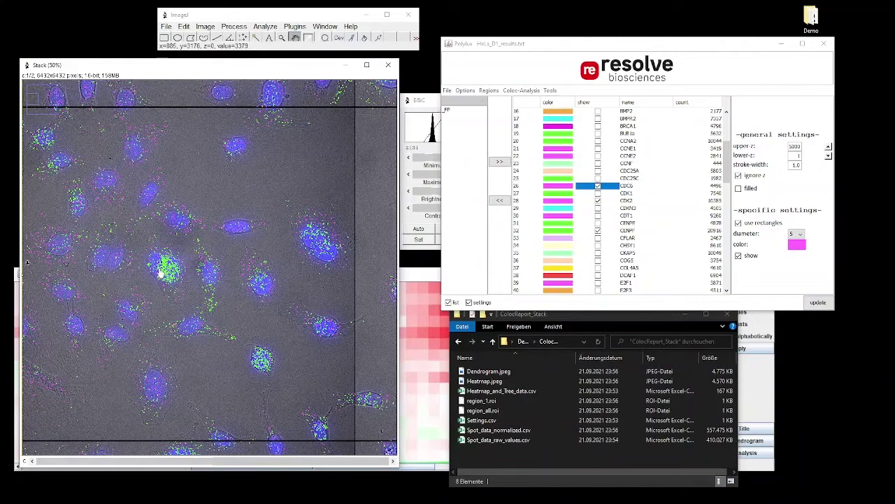
scroll(160, 270, "up", 1)
scroll(228, 273, "up", 1)
scroll(229, 272, "up", 1)
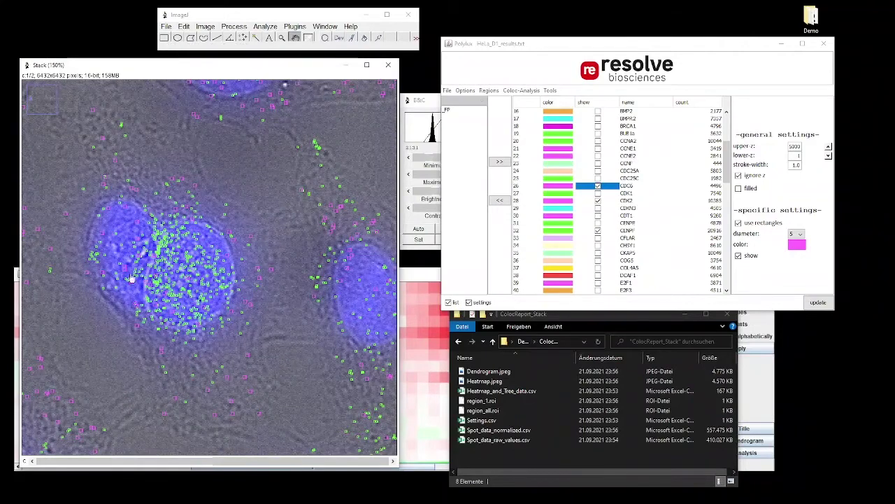
scroll(292, 248, "down", 2)
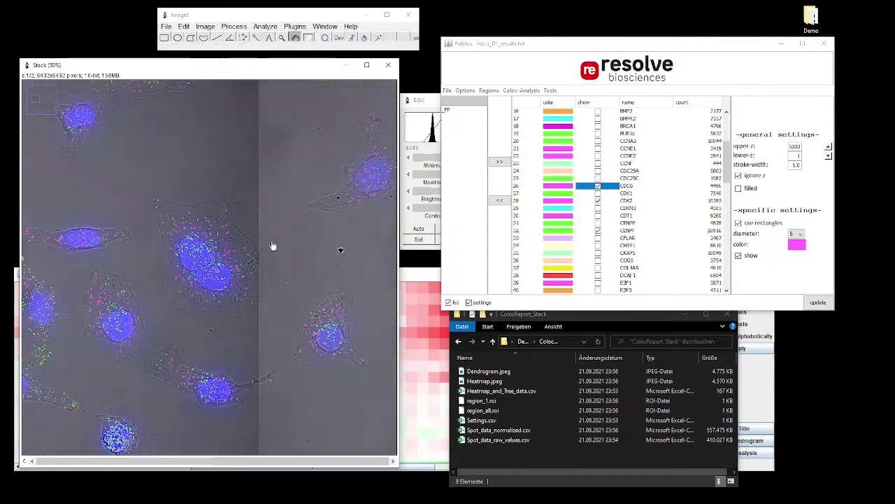
scroll(275, 249, "down", 2)
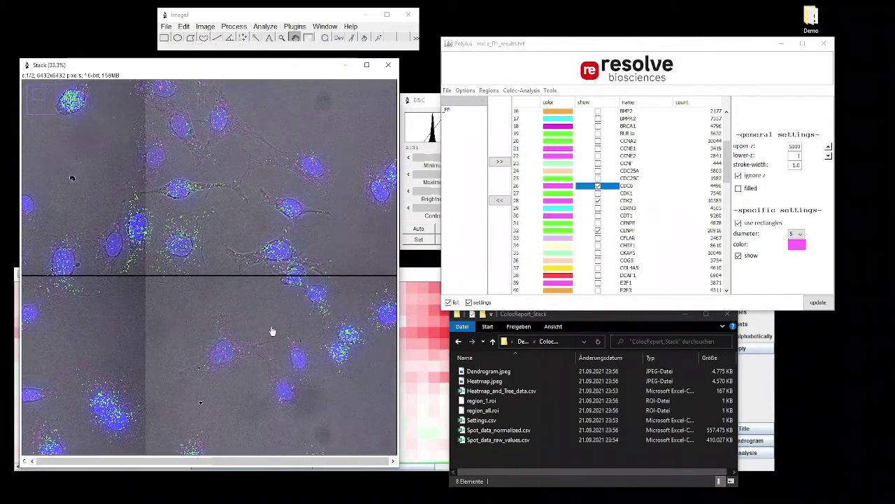
left_click_drag(290, 340, 300, 283)
scroll(146, 286, "up", 1)
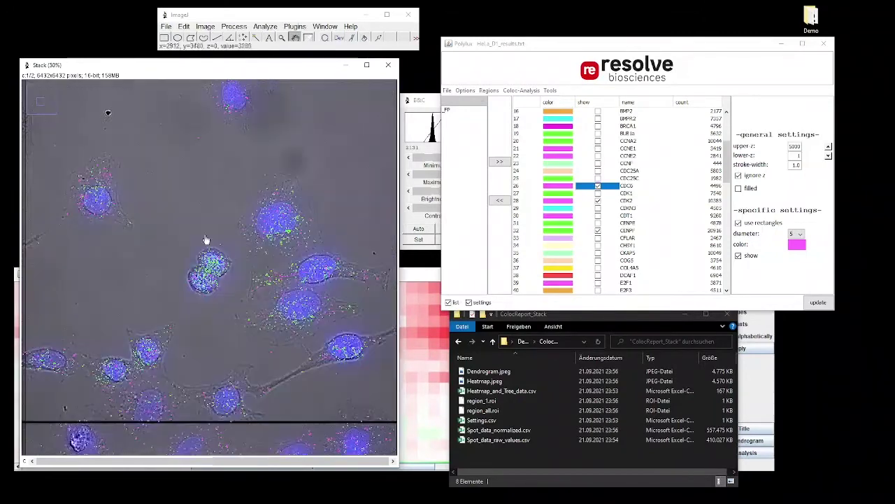
scroll(205, 238, "up", 5)
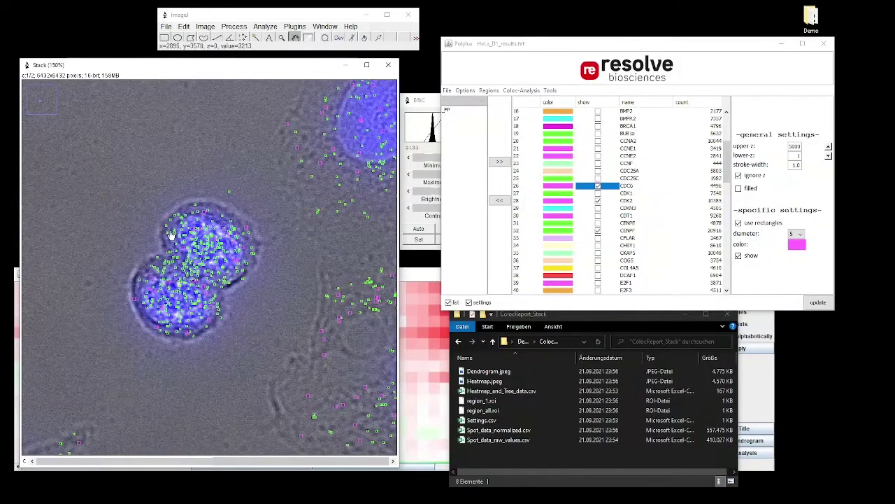
scroll(170, 236, "down", 5)
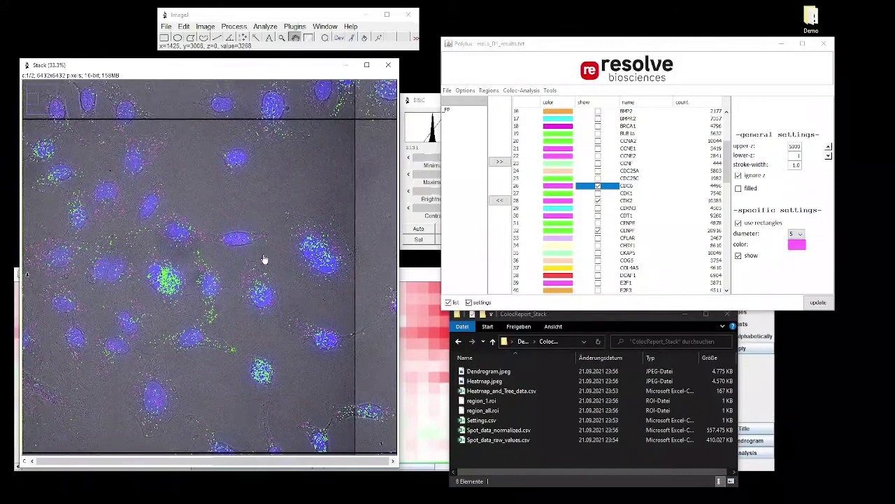
scroll(216, 250, "up", 1)
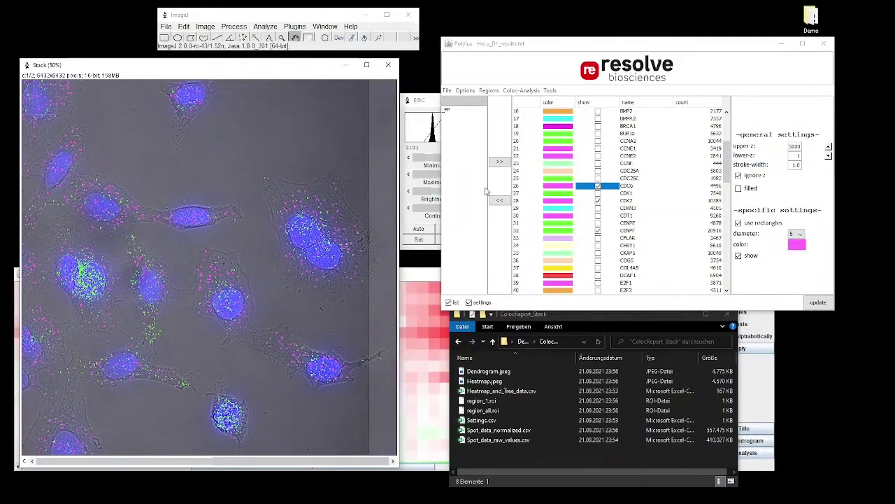
- Trace the green-speckled left cell freehand and add it to the ROI Manager as a region
left_click(490, 91)
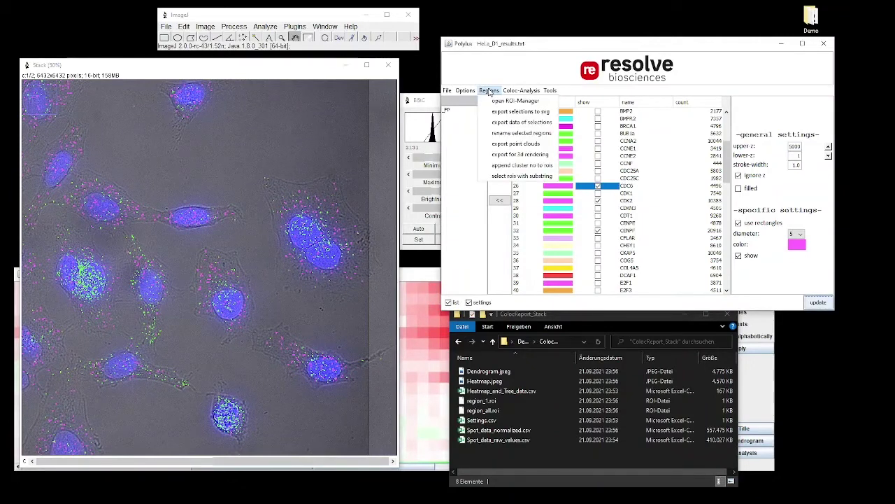
left_click(511, 102)
left_click(203, 37)
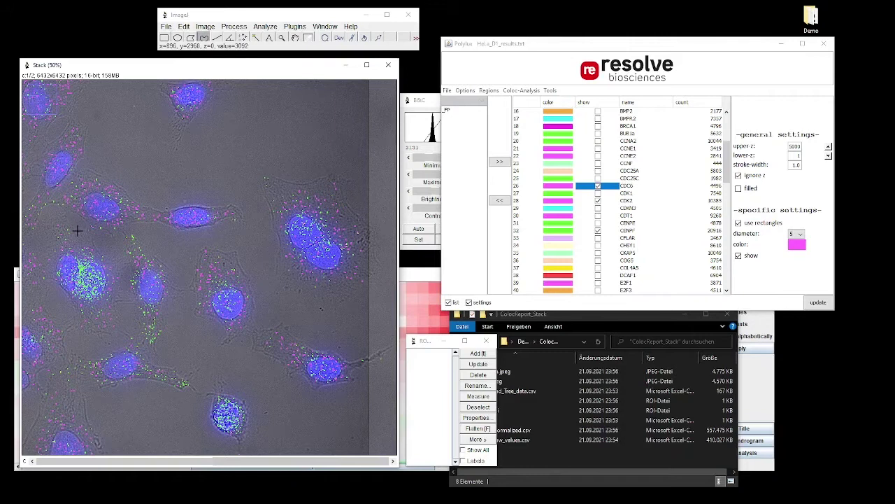
mouse_move(68, 210)
left_mouse_down()
mouse_move(36, 229)
mouse_move(45, 277)
mouse_move(75, 325)
mouse_move(112, 333)
mouse_move(123, 311)
mouse_move(116, 270)
mouse_move(68, 212)
left_mouse_up()
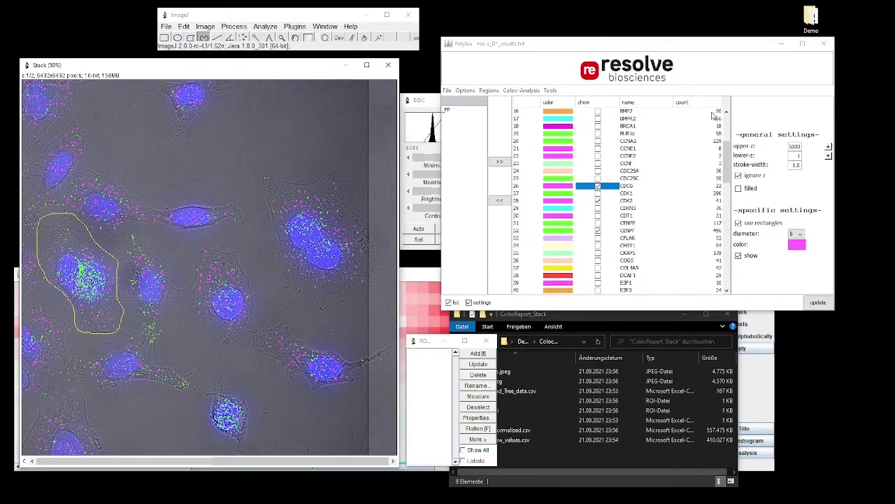
left_click(448, 303)
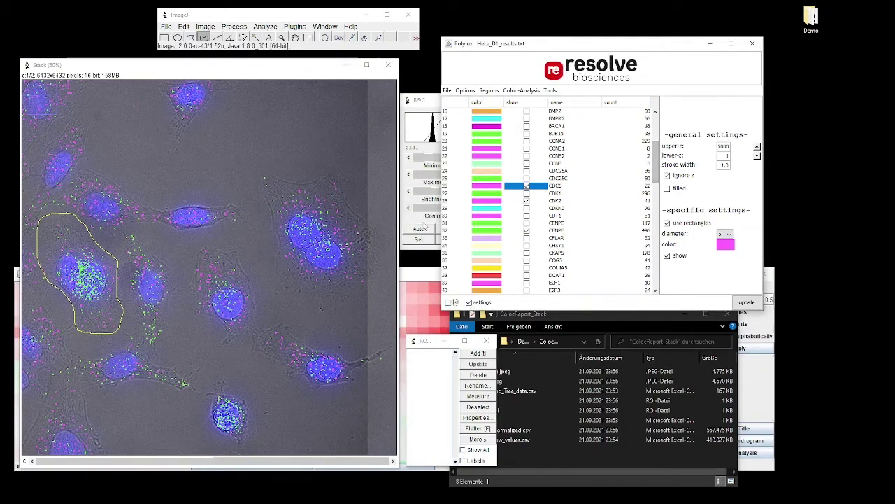
left_click(478, 353)
- Rename the first stored region to Dividing
left_click(430, 353)
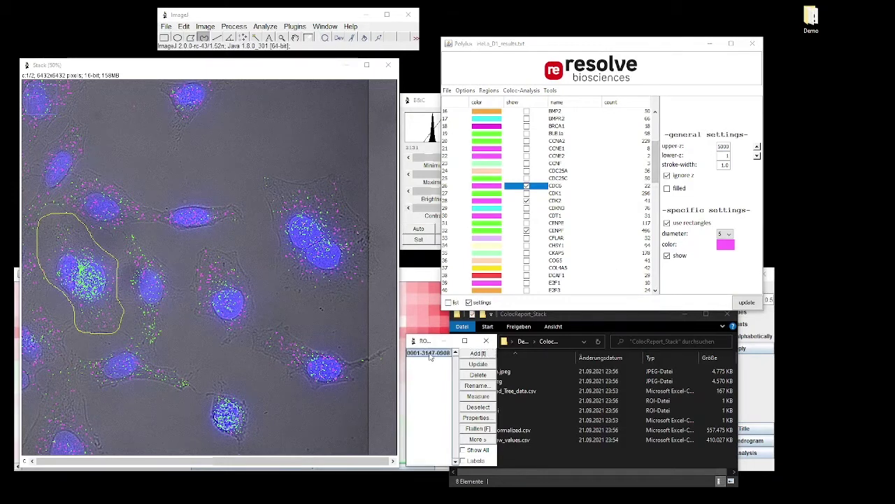
left_click(476, 386)
type("U")
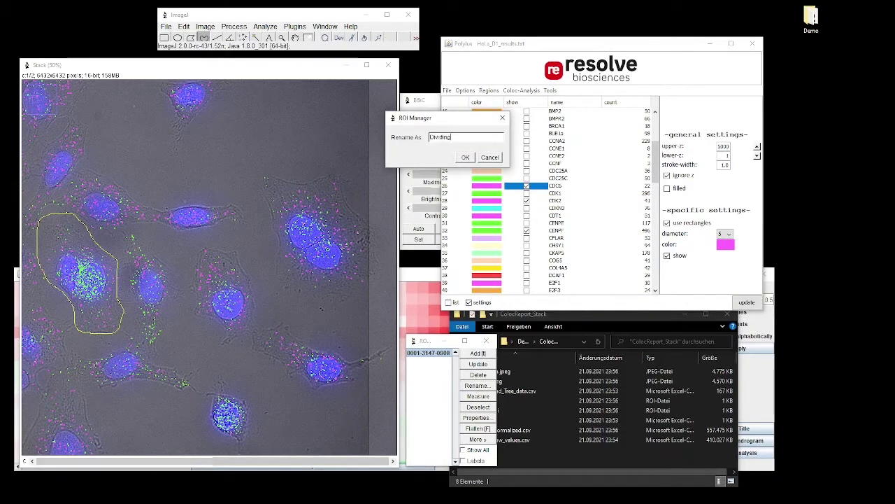
left_click(466, 158)
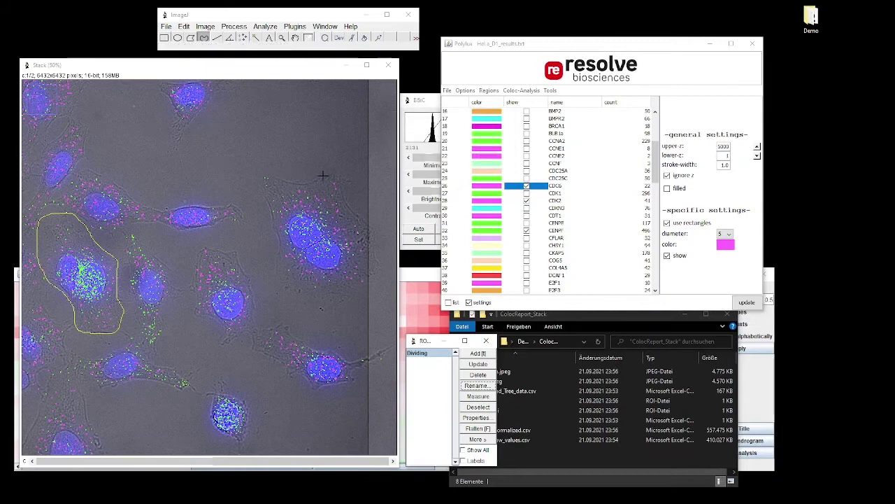
- Outline the large cell on the right and add it as region Separating
mouse_move(335, 172)
left_mouse_down()
mouse_move(287, 183)
mouse_move(266, 175)
mouse_move(258, 196)
mouse_move(276, 241)
mouse_move(276, 290)
mouse_move(353, 299)
mouse_move(374, 289)
mouse_move(383, 264)
mouse_move(336, 173)
left_mouse_up()
left_click(478, 353)
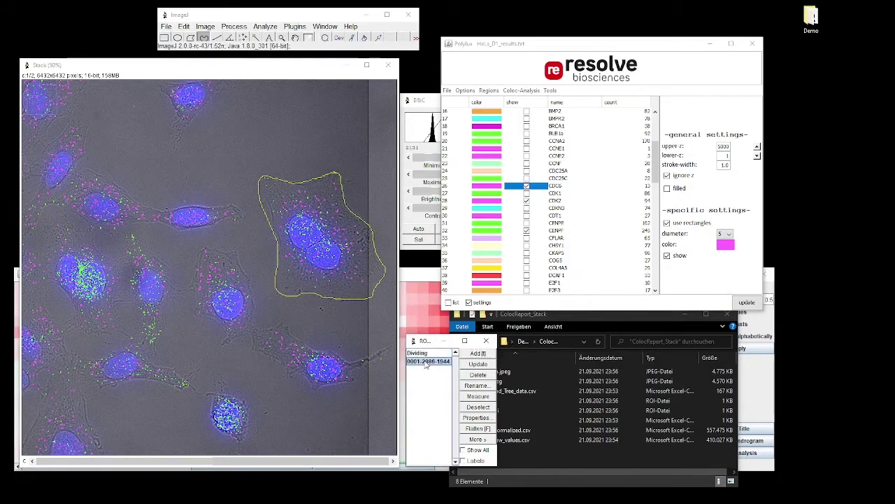
left_click(478, 385)
type("Separa")
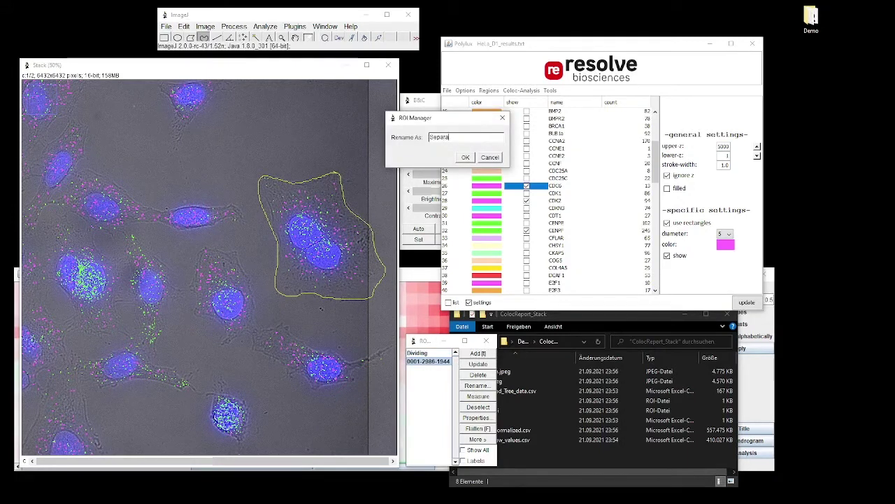
type("ting")
left_click(465, 157)
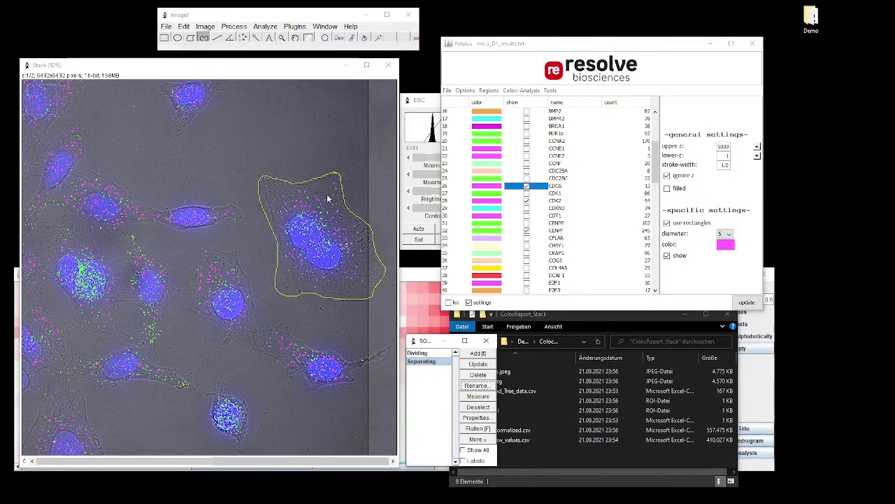
- Outline the elongated cell pair below as region Growing, then show all regions with labels
left_click(295, 37)
mouse_move(196, 155)
left_mouse_down()
mouse_move(205, 168)
mouse_move(240, 174)
mouse_move(188, 174)
mouse_move(211, 159)
mouse_move(192, 148)
left_mouse_up()
scroll(188, 174, "down", 1)
left_click(204, 38)
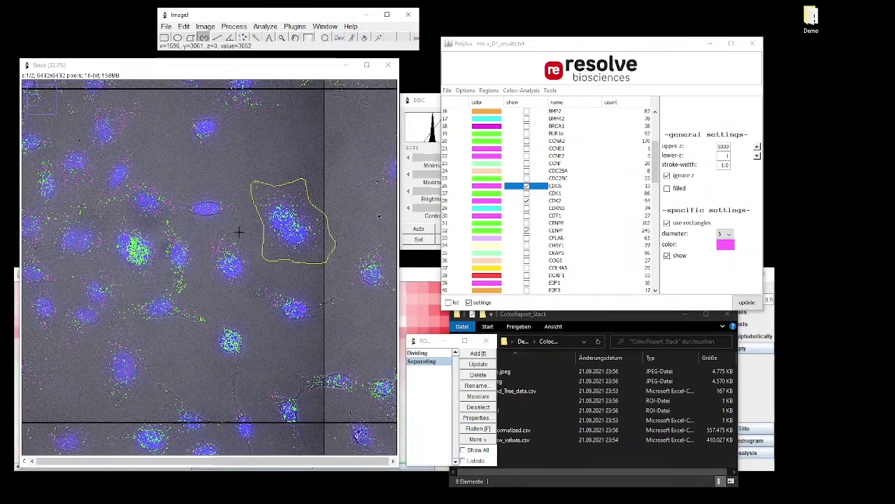
mouse_move(238, 231)
left_mouse_down()
mouse_move(214, 228)
mouse_move(208, 264)
mouse_move(260, 309)
mouse_move(297, 324)
mouse_move(343, 296)
mouse_move(302, 299)
mouse_move(277, 287)
mouse_move(237, 233)
left_mouse_up()
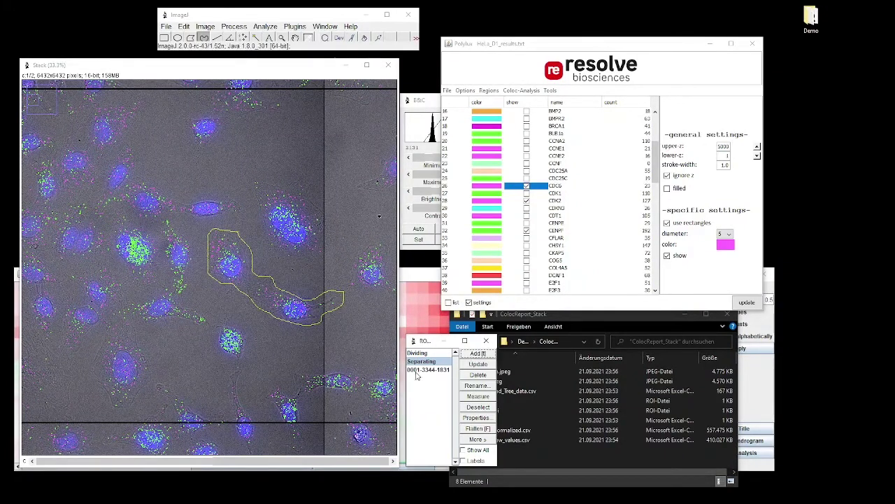
left_click(478, 353)
left_click(476, 385)
type("Growing")
key("Return")
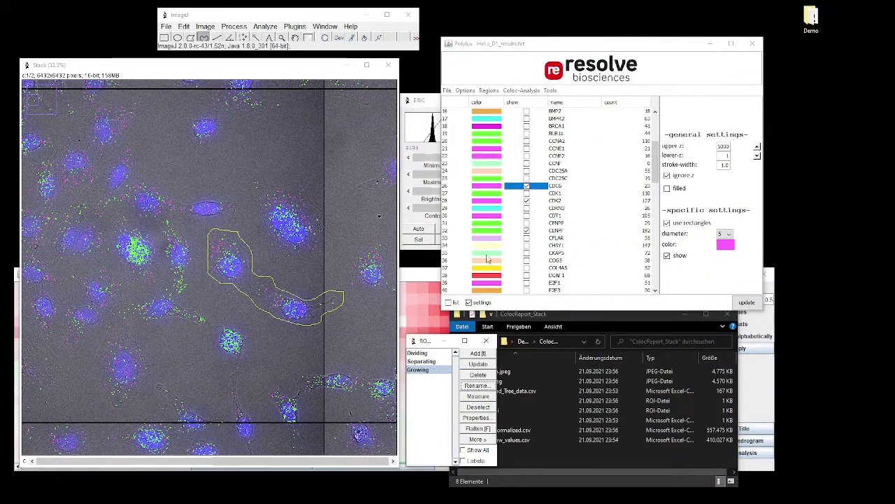
left_click(462, 450)
left_click(463, 461)
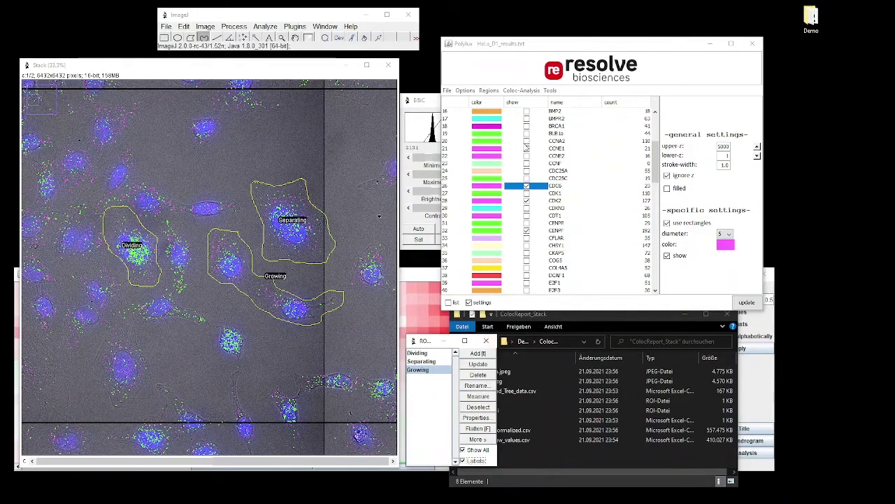
- Export the regions' data from Polylux Regions as ThreeDoublets.csv
left_click(489, 91)
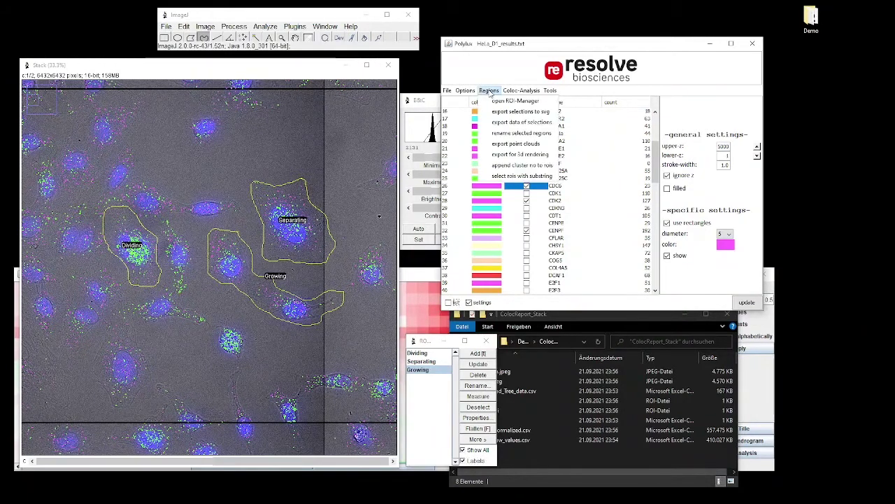
left_click(511, 124)
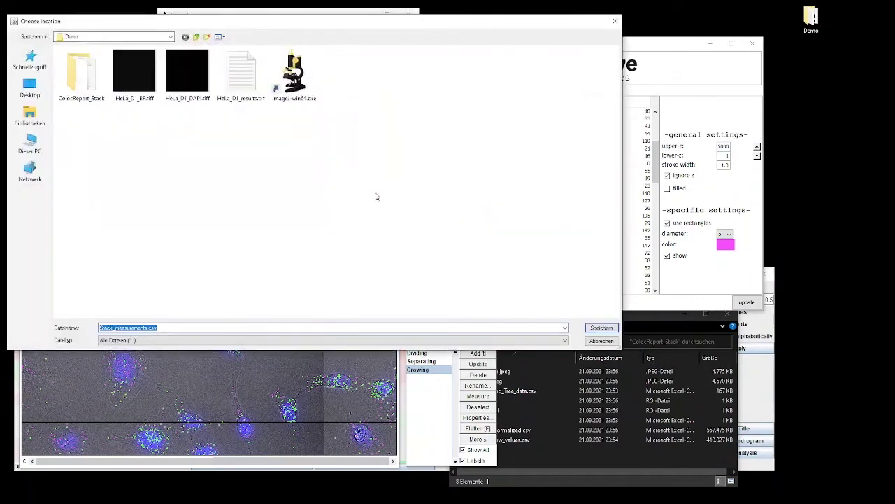
type("ThreeDoublets")
key("Return")
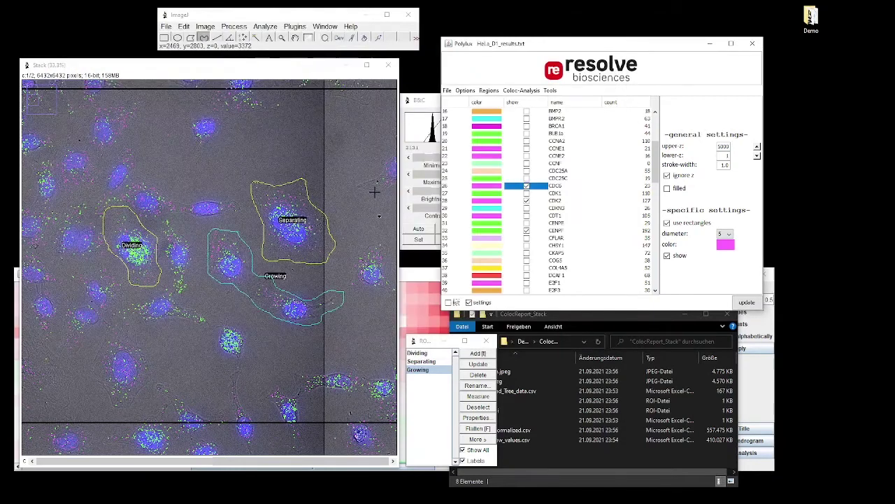
- Confirm ThreeDoublets.csv is in the Demo folder, then move the Polylux window up-left
left_click(598, 318)
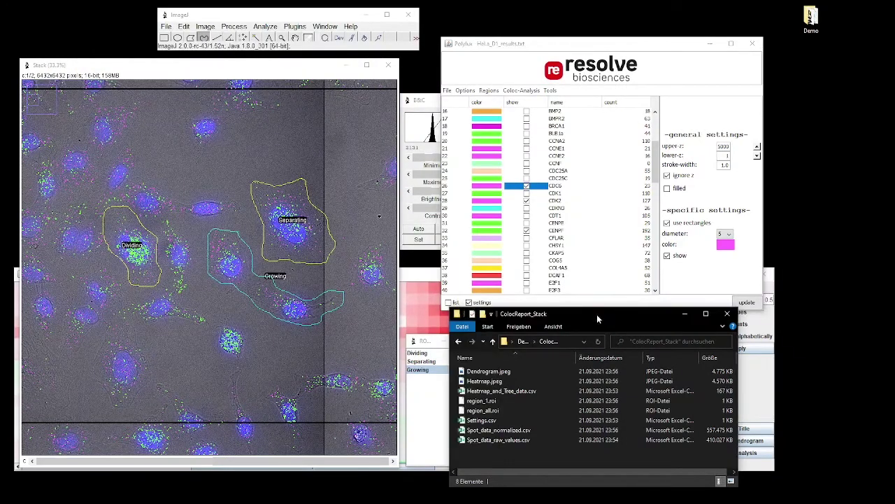
left_click(524, 340)
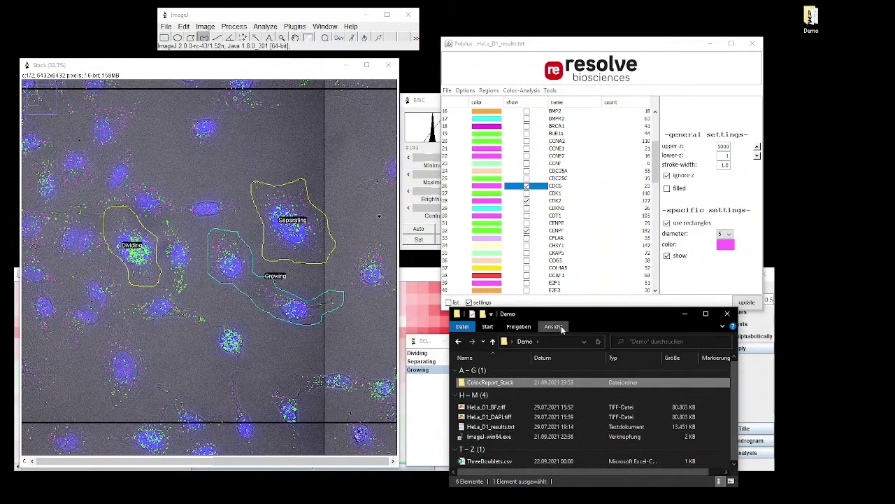
left_click(554, 47)
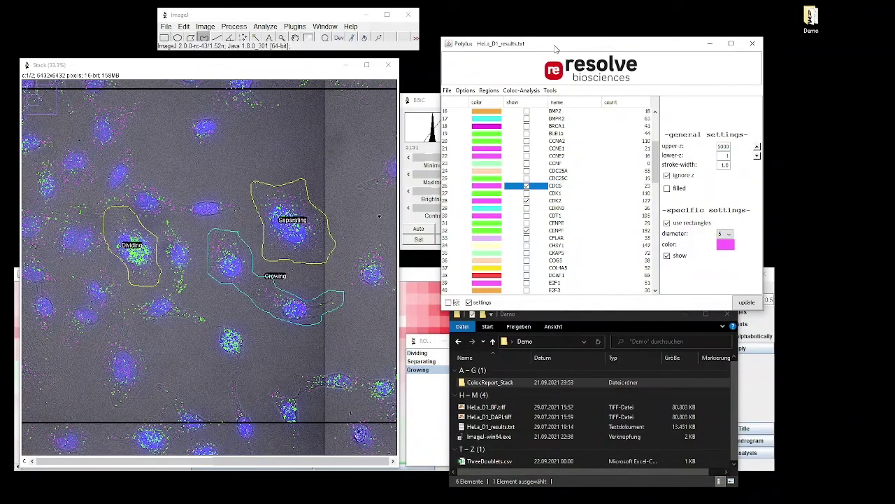
left_click_drag(557, 49, 536, 41)
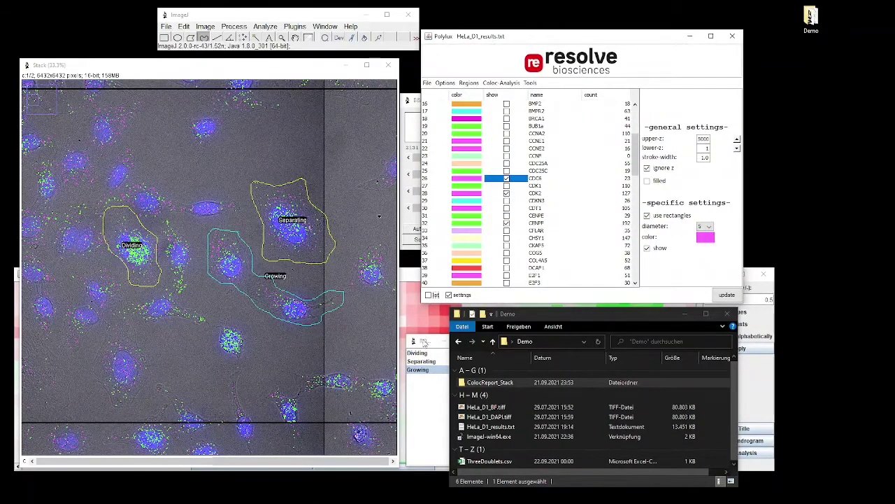
- Select Dividing, Separating and Growing in turn, ending on Dividing, to compare Polylux counts
left_click(422, 341)
left_click_drag(422, 343, 422, 316)
left_click(414, 326)
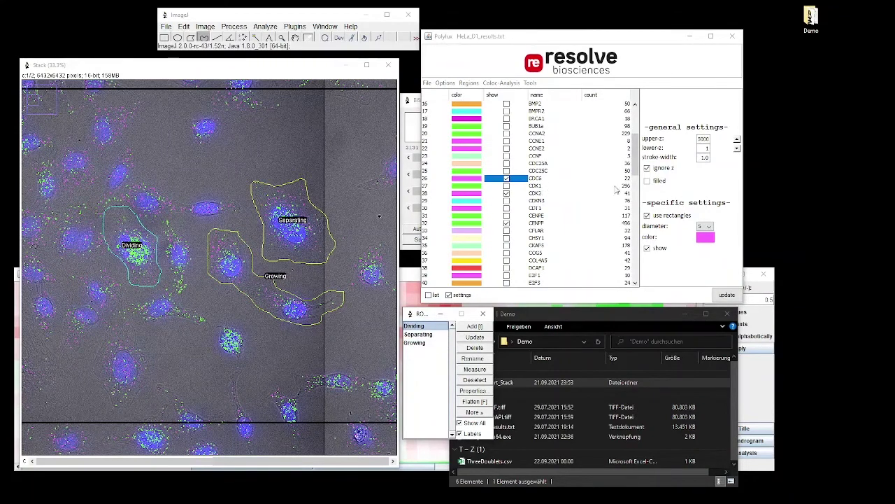
left_click(418, 335)
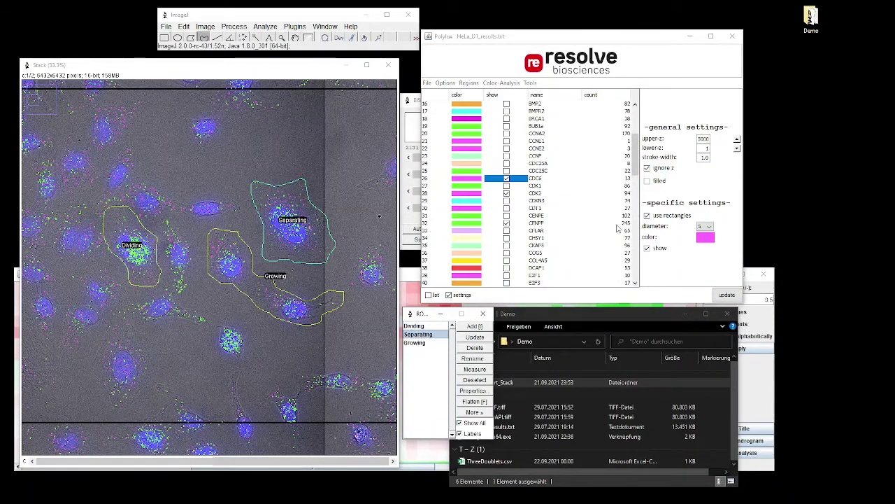
left_click(414, 342)
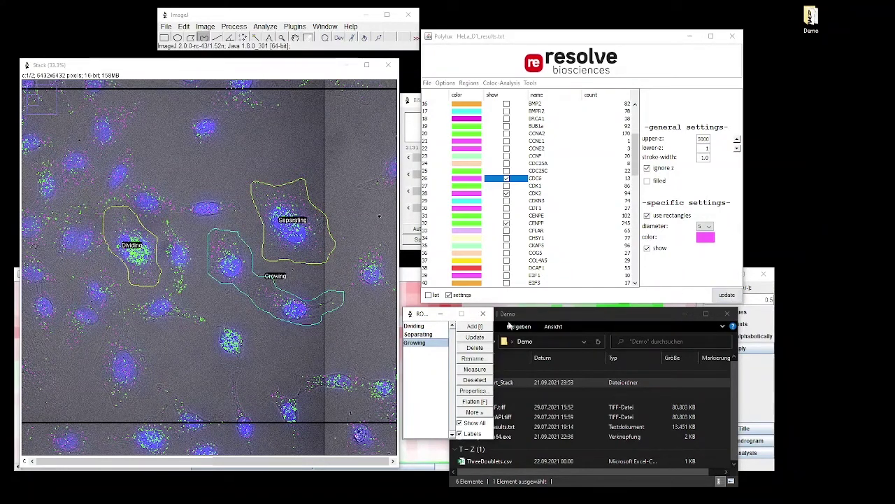
left_click(432, 326)
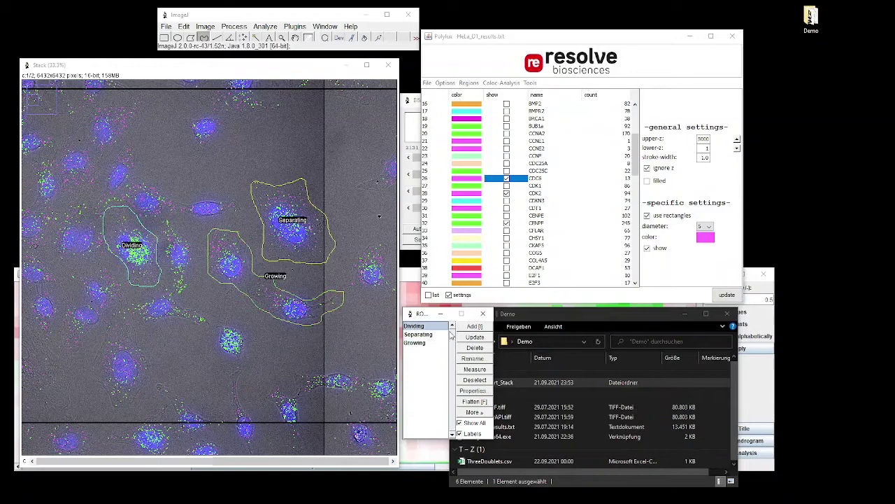
- Preview CDKN3, CKAP5, COL4A5, DCAF1 and E2F1 transcript spots one after another
left_click(537, 202)
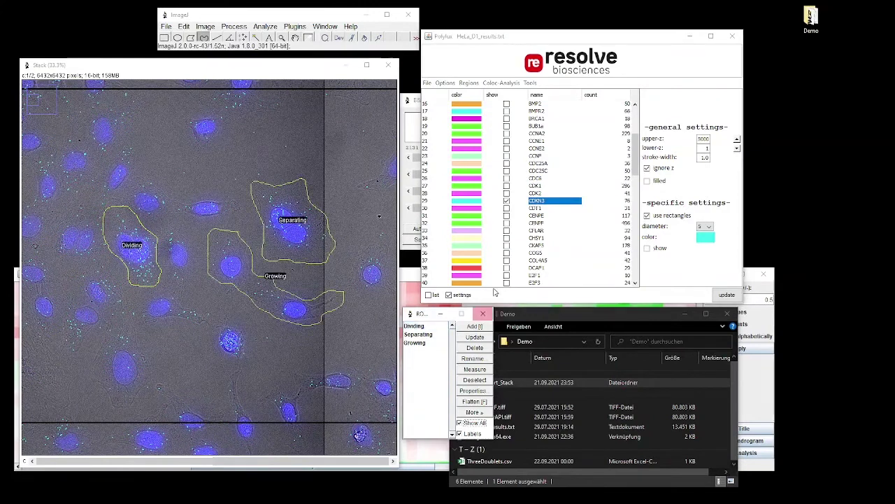
left_click(539, 238)
left_click(539, 245)
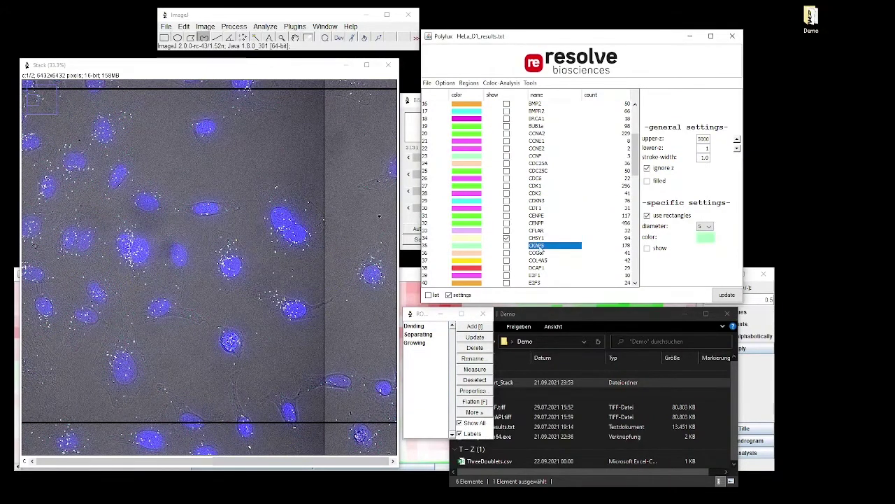
left_click(538, 252)
left_click(538, 261)
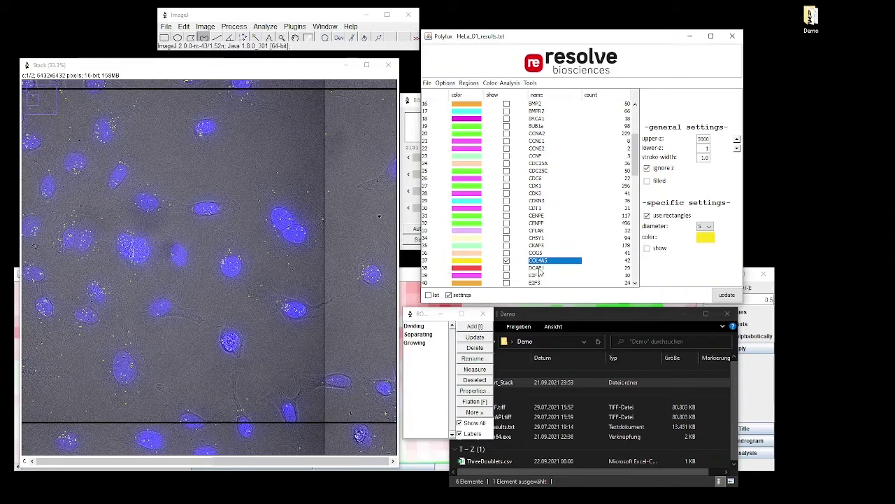
left_click(538, 268)
left_click(535, 276)
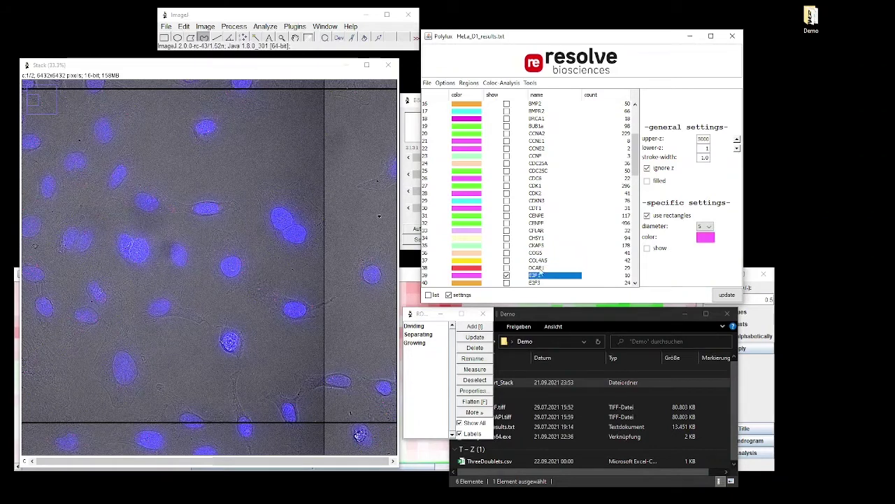
- Display only AURKB transcripts as green dots with all region outlines shown
scroll(543, 155, "up", 5)
left_click(536, 178)
left_click(467, 423)
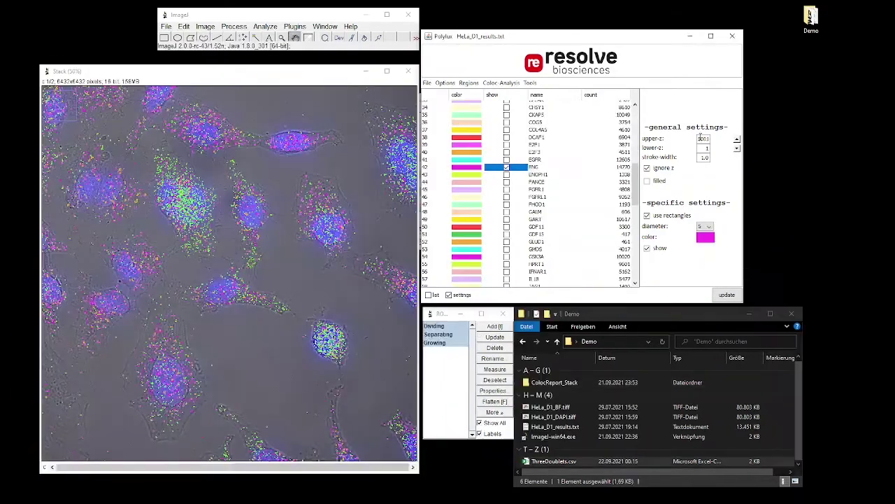
- Set the upper z value to 1 and raise the z range by one plane
double_click(706, 139)
type("1")
key("Tab")
left_click(736, 140)
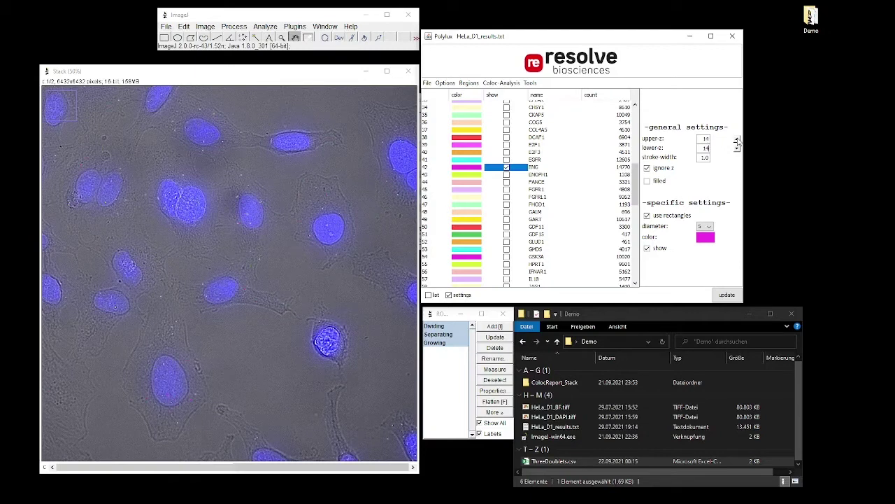
- Step the displayed z-plane up to 30
left_click(736, 140)
left_click(737, 140)
left_click(737, 140)
left_click(737, 139)
left_click(737, 140)
left_click(737, 140)
left_click(736, 139)
left_click(737, 140)
left_click(736, 140)
left_click(736, 140)
left_click(737, 140)
left_click(737, 139)
left_click(737, 140)
left_click(737, 140)
left_click(737, 140)
- Step the displayed z-plane back down to 13
left_click(737, 146)
left_click(737, 147)
left_click(737, 151)
left_click(737, 151)
left_click(738, 151)
left_click(738, 151)
left_click(738, 151)
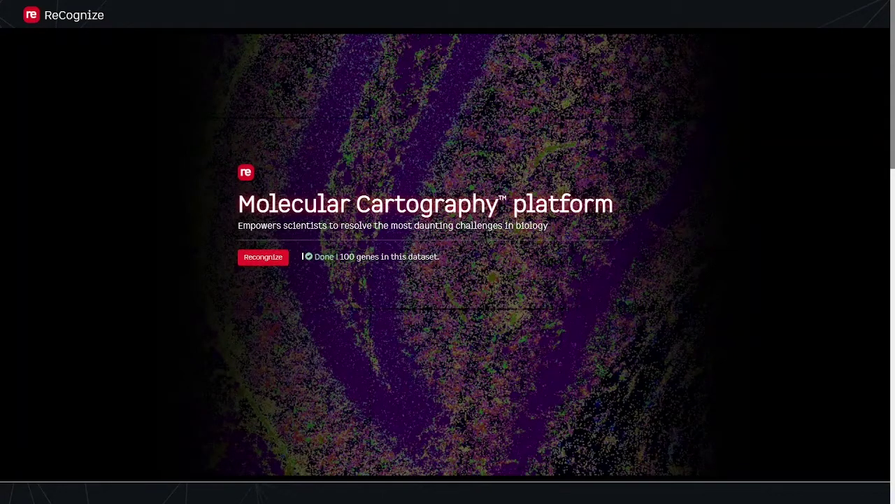
- Open the mouse brain dataset and display Plp1, Sst and Calb1 transcripts
left_click(272, 261)
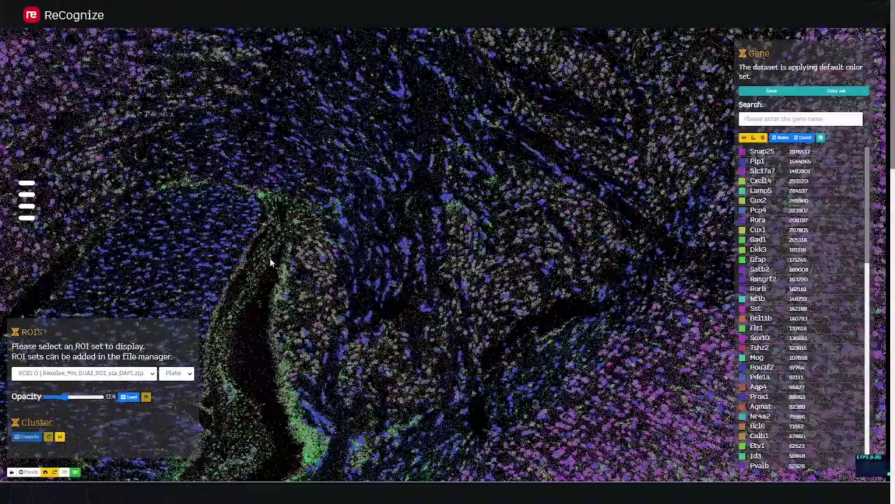
scroll(399, 284, "down", 5)
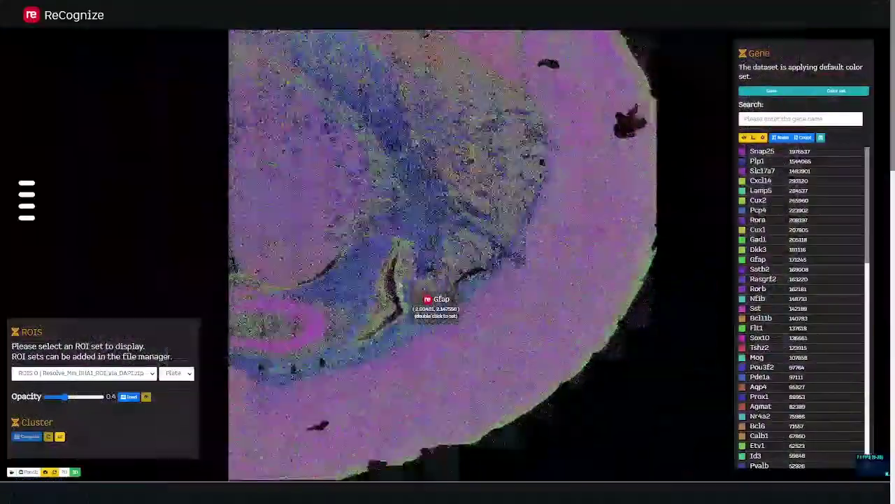
left_click(757, 161)
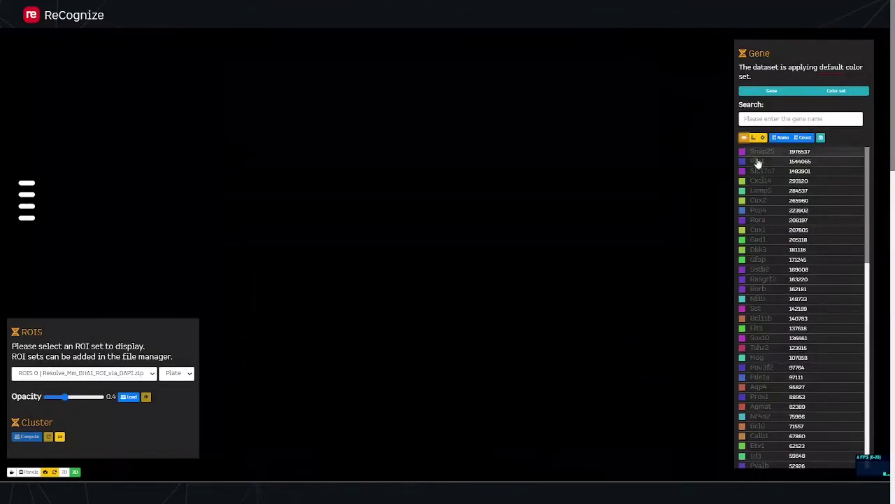
left_click(756, 308)
scroll(762, 315, "down", 2)
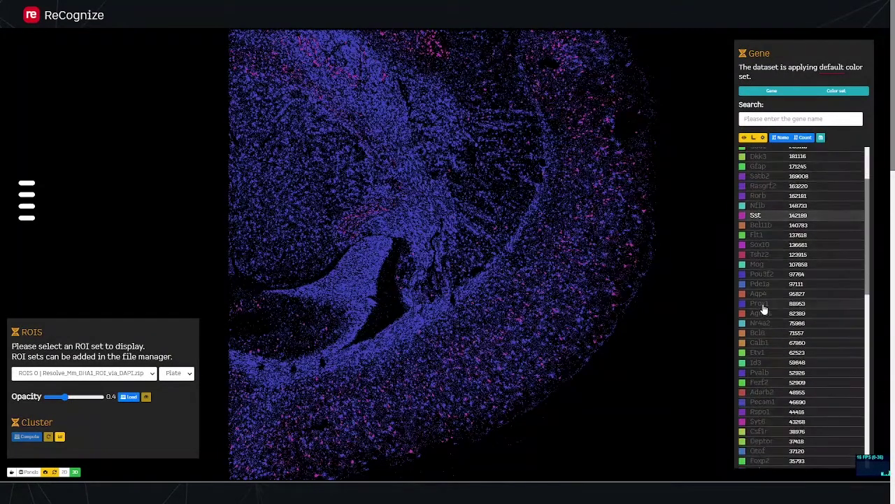
left_click(760, 343)
- Hide Aqp4 and add Lamp5 found through a 'Lam' gene search
scroll(765, 315, "down", 4)
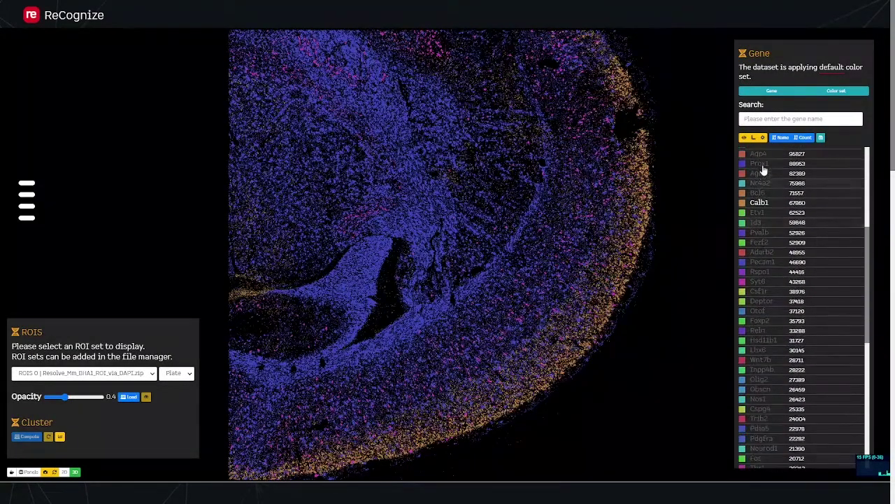
left_click(762, 155)
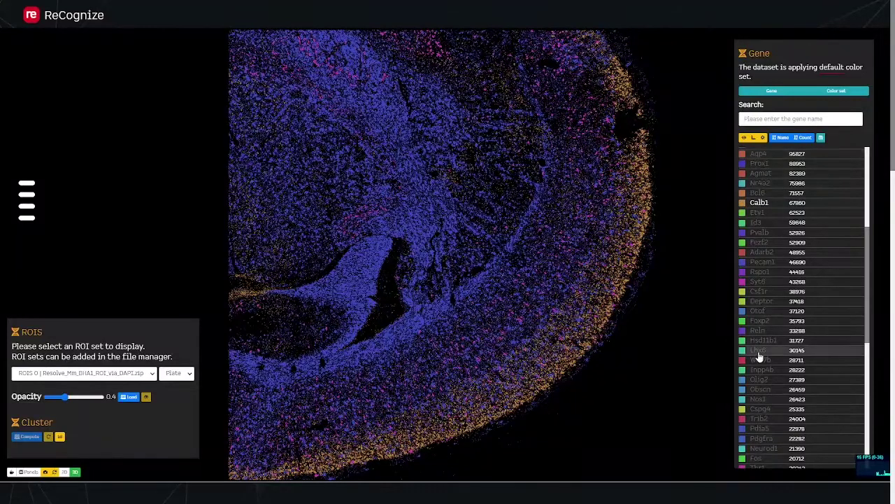
scroll(767, 283, "up", 5)
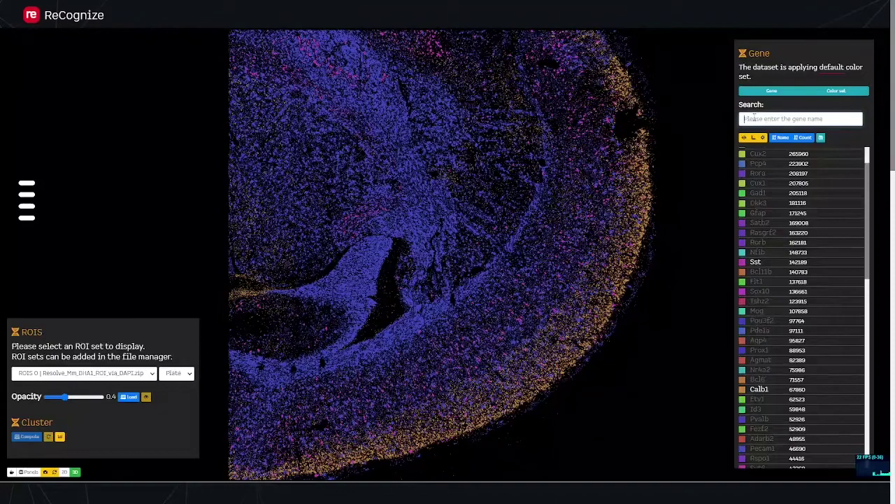
type("Lam")
left_click(761, 154)
- Zoom in on the tissue, clear the gene search and scroll through the gene list
scroll(549, 296, "up", 5)
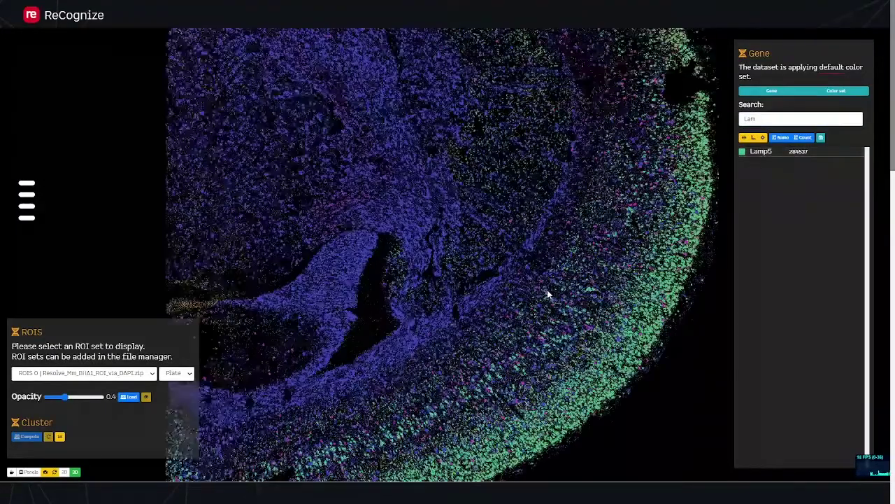
scroll(571, 319, "up", 5)
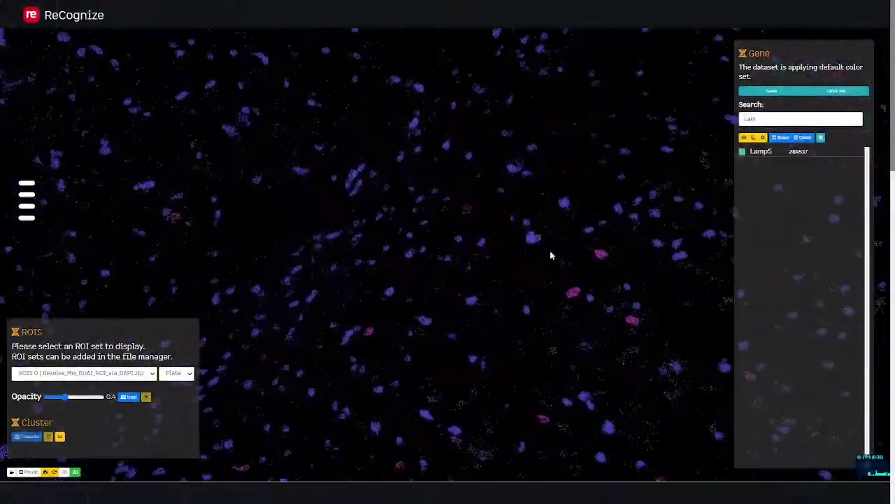
key("BackSpace")
key("BackSpace")
key("BackSpace")
scroll(770, 332, "down", 5)
scroll(769, 336, "down", 5)
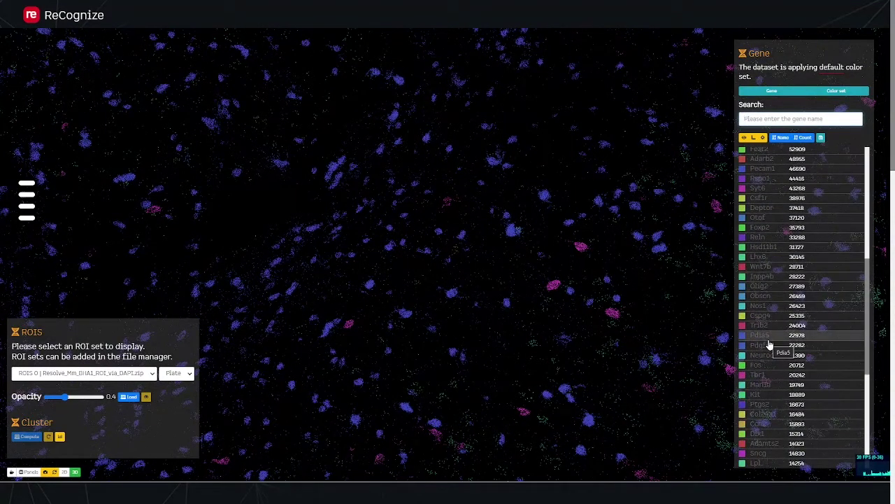
scroll(769, 344, "down", 2)
scroll(778, 342, "down", 2)
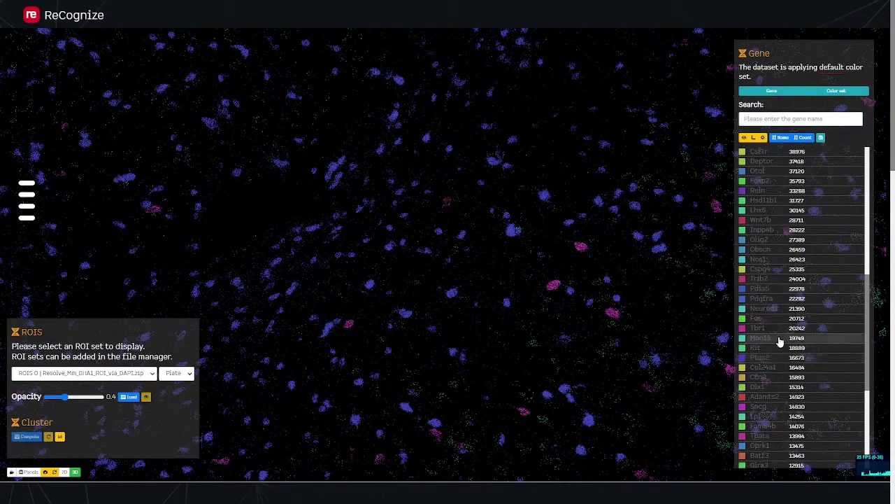
scroll(778, 342, "down", 5)
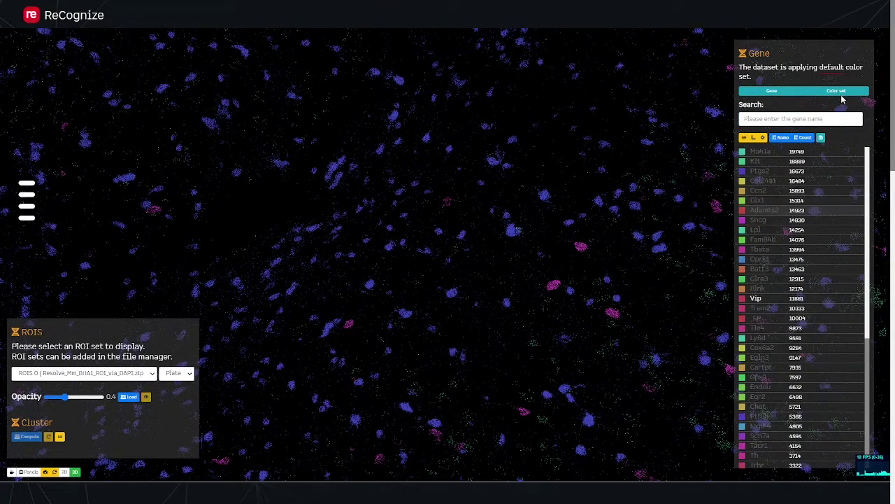
- Apply the custom colour set to the genes
left_click(842, 92)
left_click(773, 184)
left_click(770, 92)
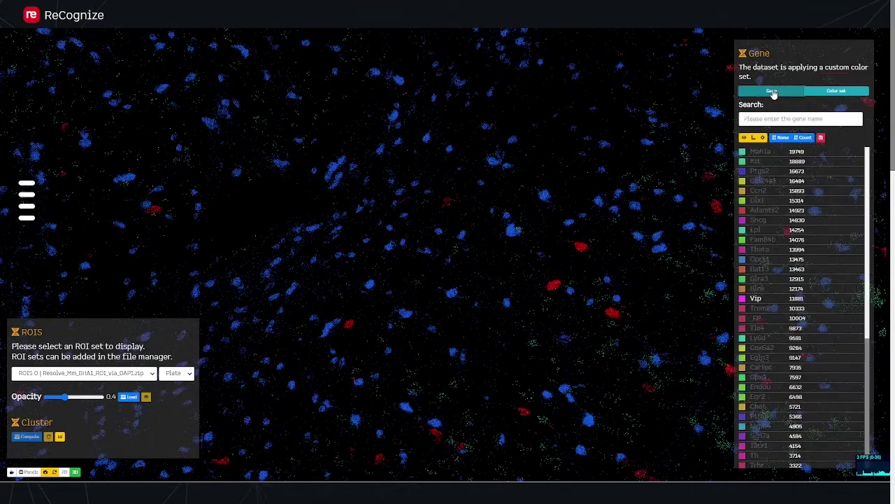
- Add Gad1 and Snap25 transcripts, lowering the opacity of Snap25 spots
scroll(777, 242, "up", 8)
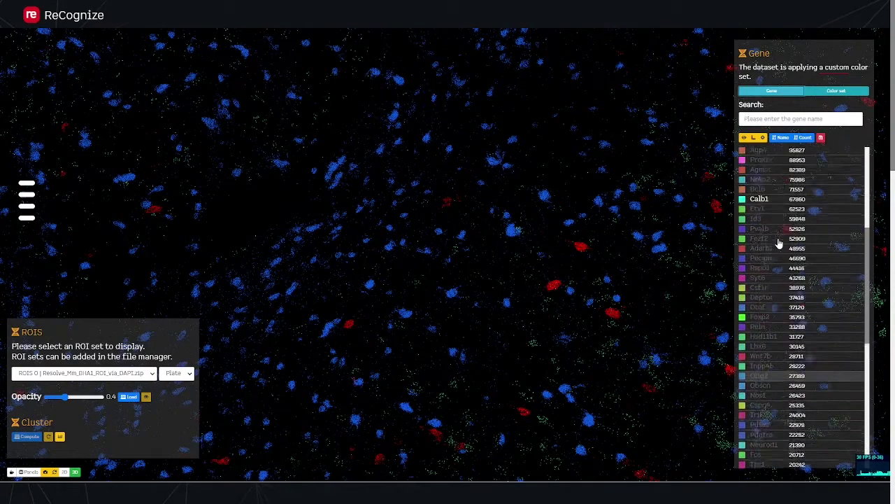
scroll(778, 242, "up", 2)
left_click(761, 240)
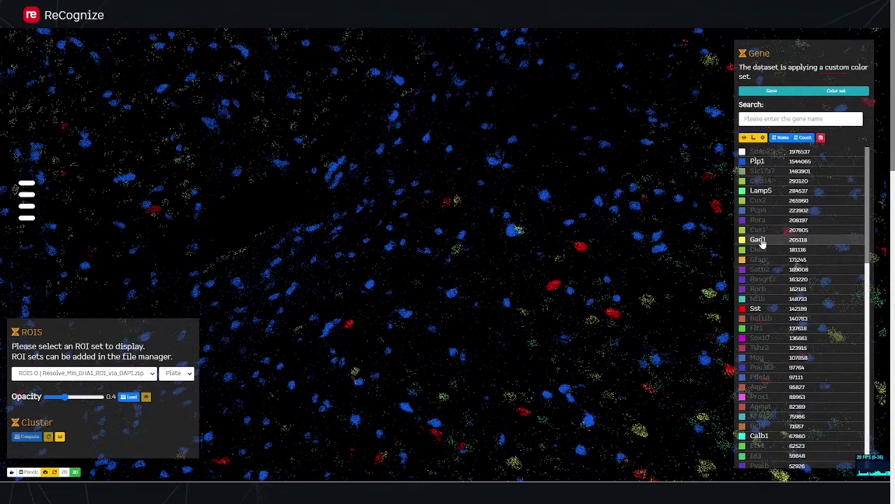
left_click(761, 152)
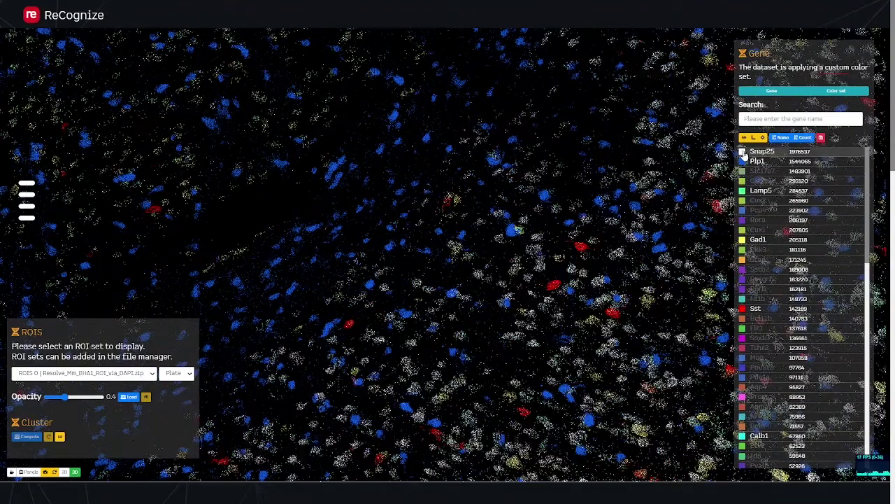
left_click(743, 151)
left_click_drag(835, 224, 752, 224)
left_click(735, 266)
- Pan across the tissue map and hide Slc17a7 transcripts
scroll(443, 284, "up", 3)
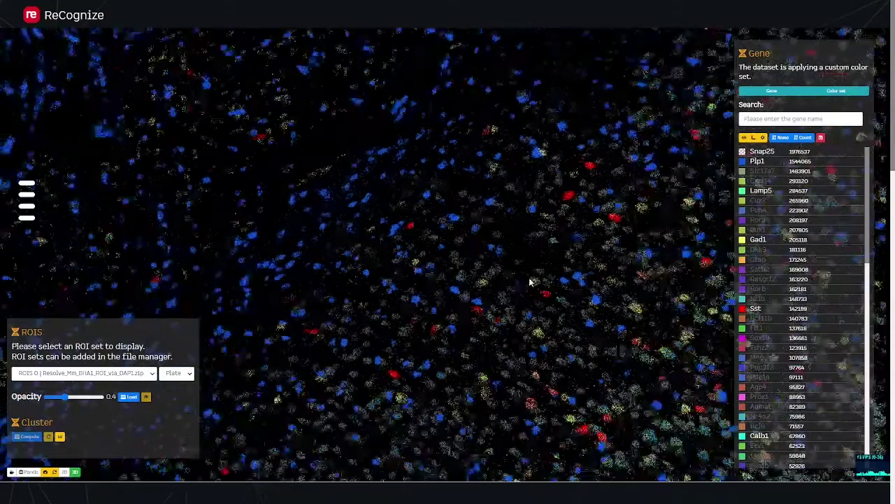
scroll(476, 204, "down", 3)
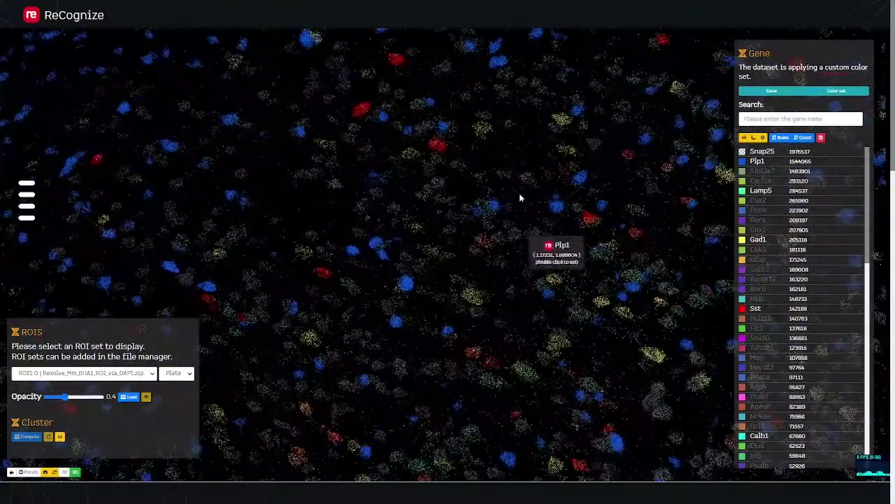
scroll(574, 234, "up", 3)
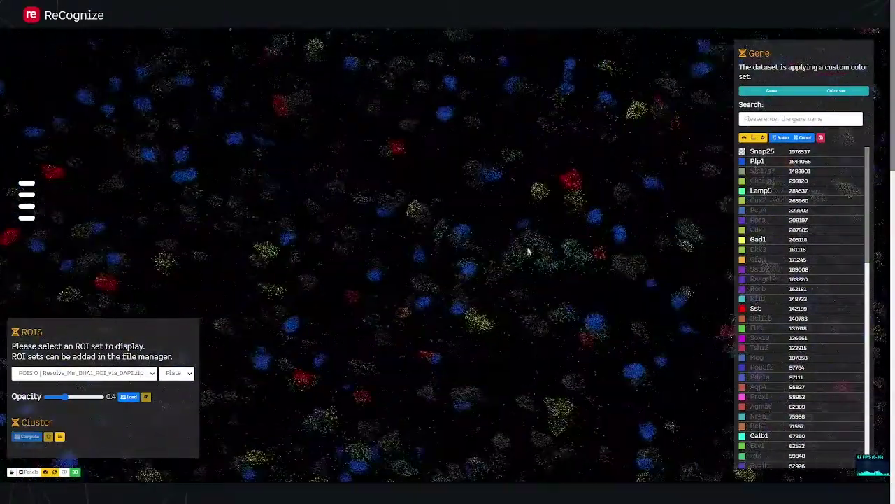
scroll(578, 201, "up", 3)
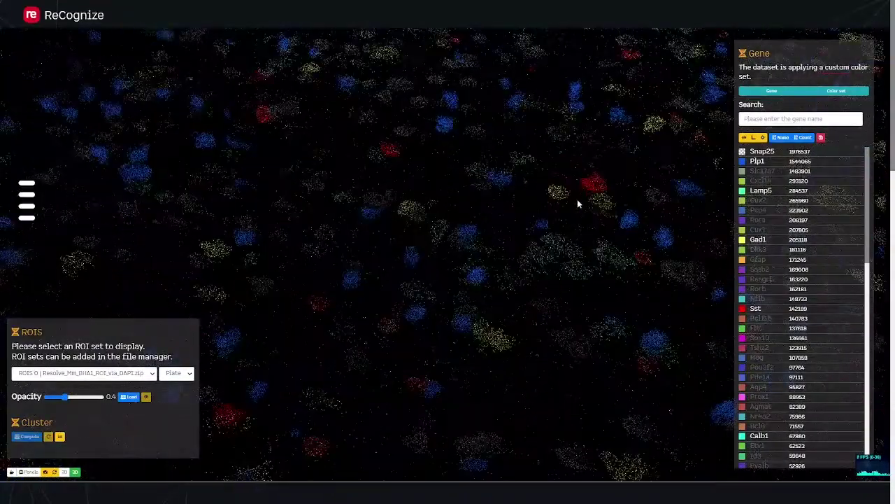
left_click_drag(598, 211, 514, 299)
left_click_drag(526, 211, 452, 194)
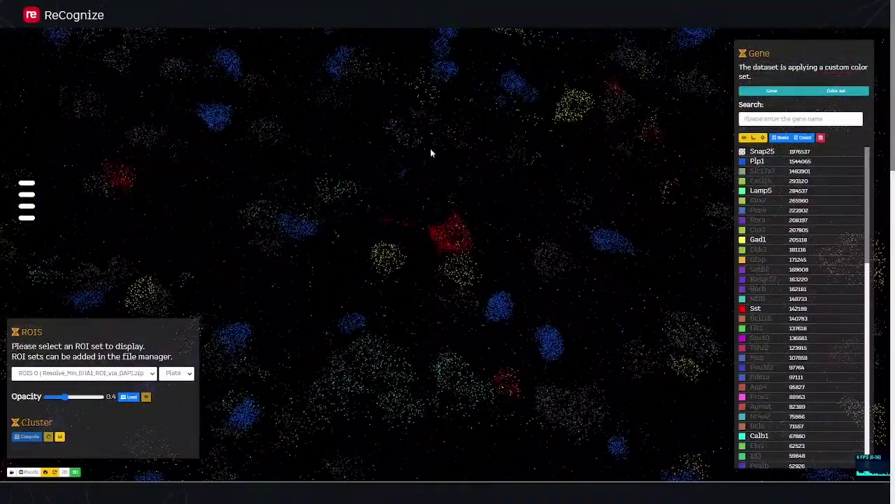
left_click(766, 173)
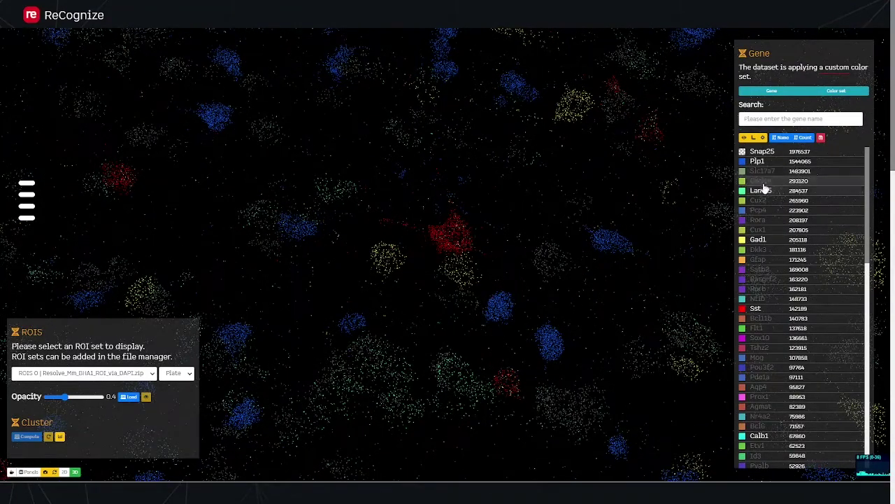
- Load the Resolve_Mm_BHA1_ROI_via_DAPI.zip ROI set and zoom in and out on the tissue
scroll(427, 273, "down", 10)
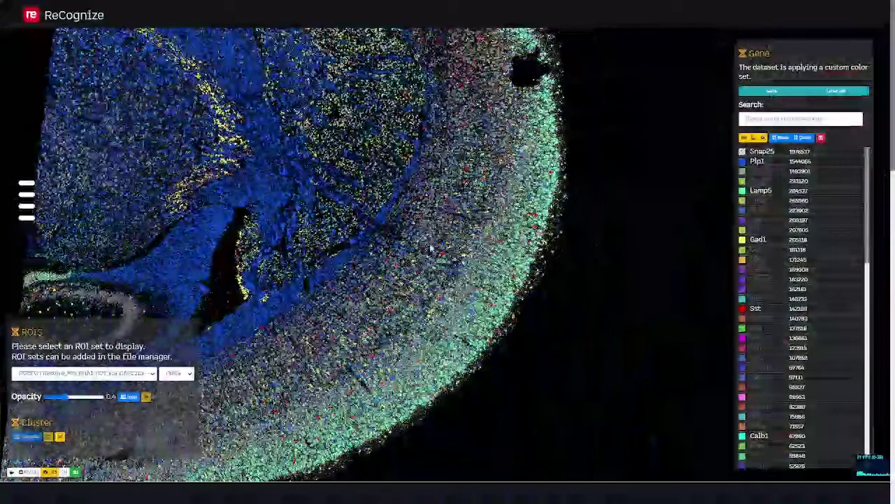
scroll(284, 316, "down", 5)
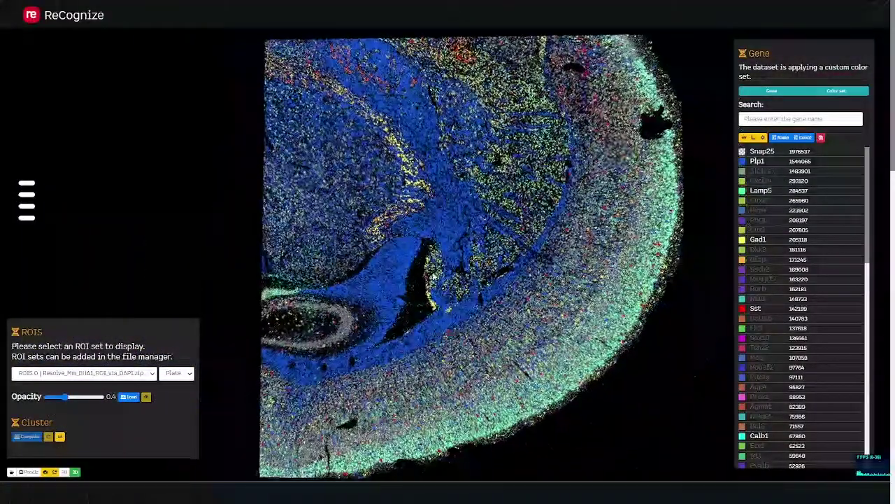
left_click(128, 398)
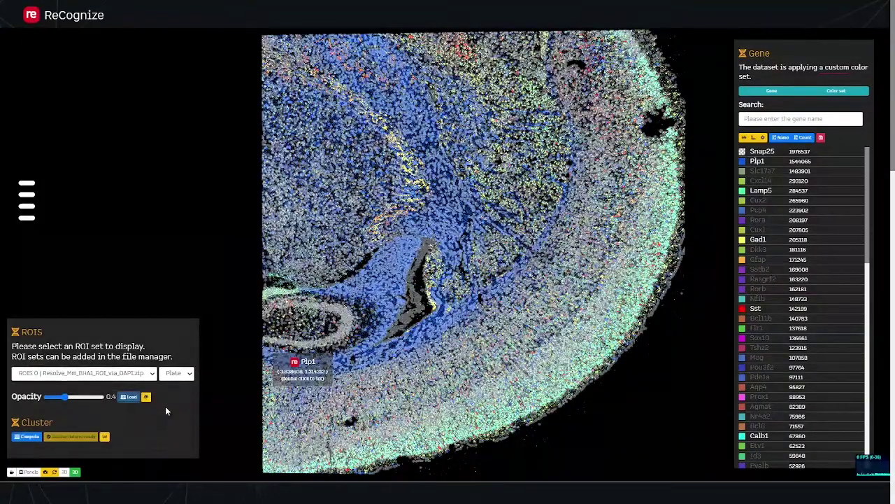
scroll(335, 409, "up", 5)
scroll(481, 371, "up", 5)
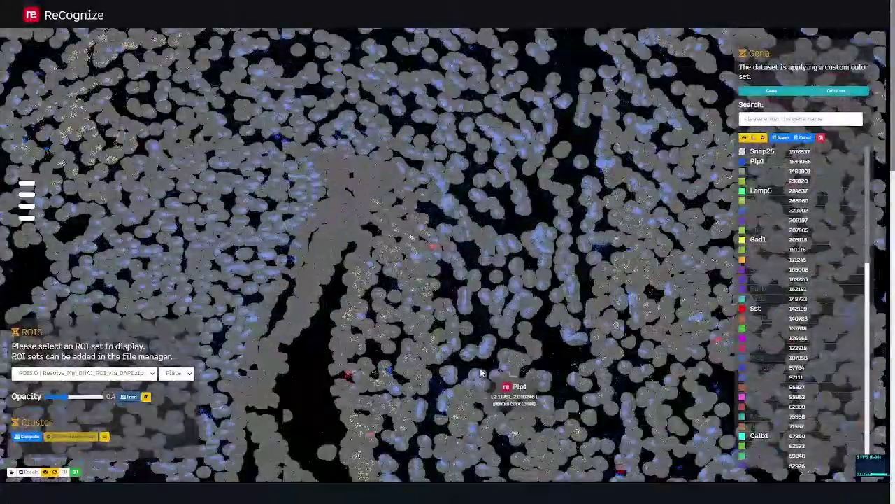
scroll(480, 373, "up", 6)
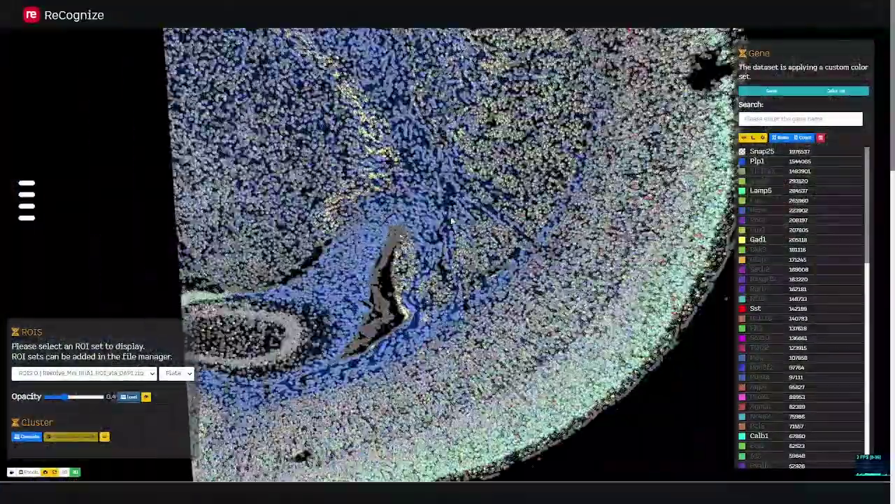
scroll(571, 328, "down", 2)
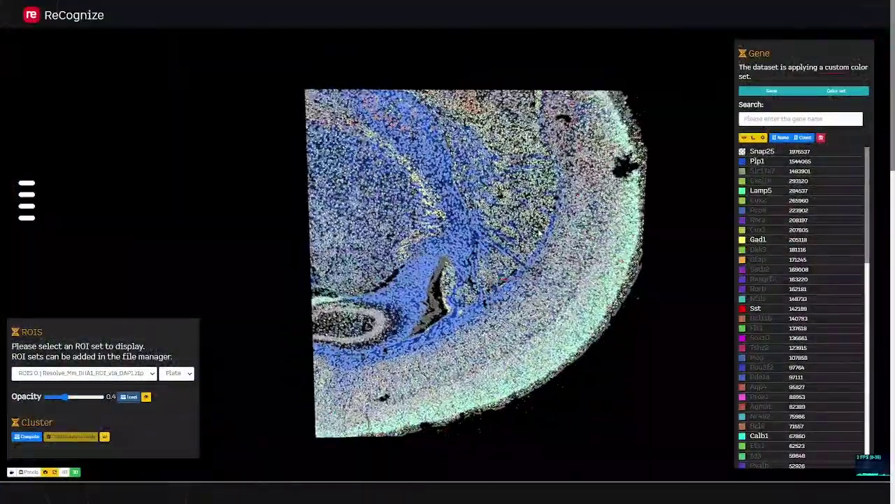
- Hide all displayed gene transcripts, including Lamp5 and Vip
left_click(758, 191)
left_click(755, 309)
left_click(759, 435)
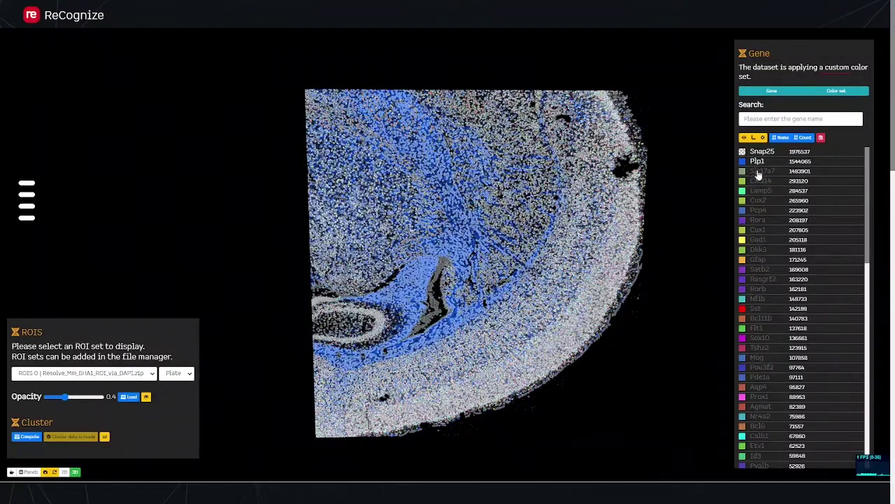
left_click(758, 161)
left_click(761, 151)
left_click(759, 240)
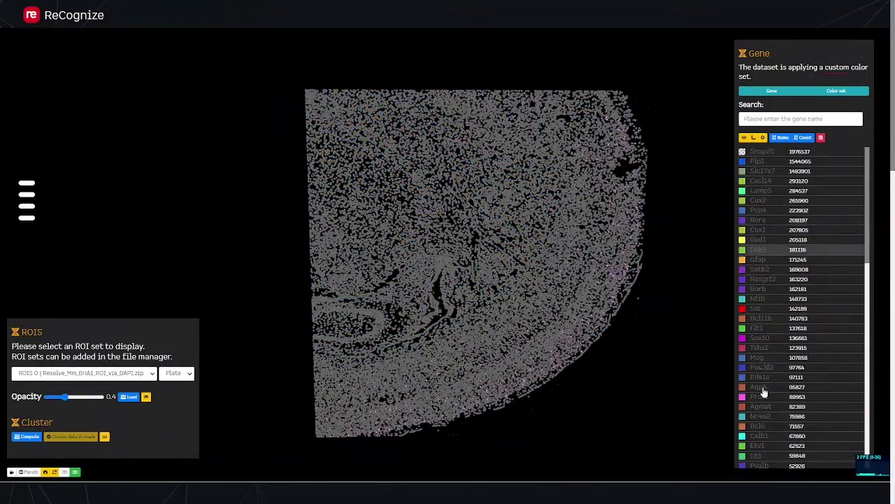
scroll(764, 408, "down", 5)
scroll(761, 350, "down", 10)
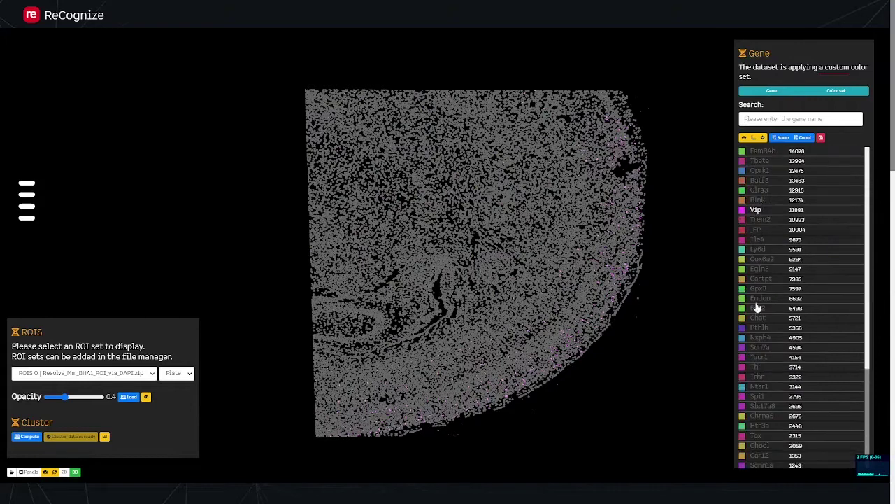
left_click(758, 209)
scroll(139, 452, "down", 5)
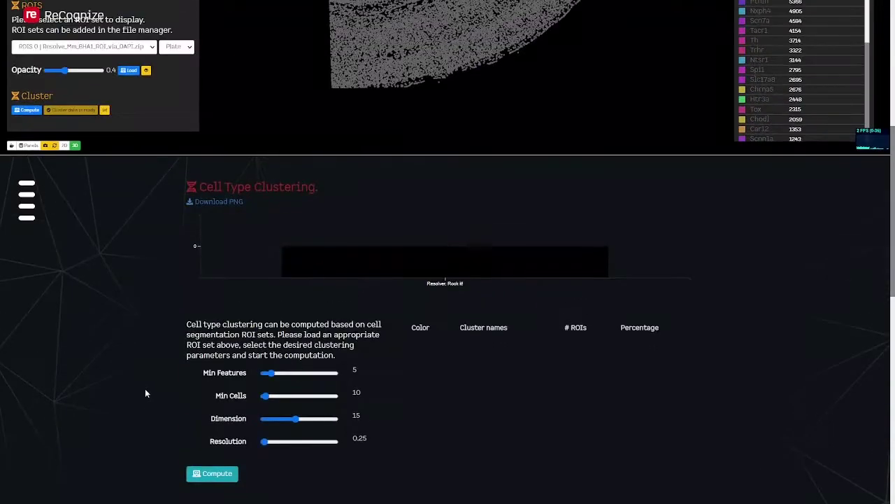
- Compute cell type clustering and tilt the tissue map into 3-D perspective
left_click(211, 474)
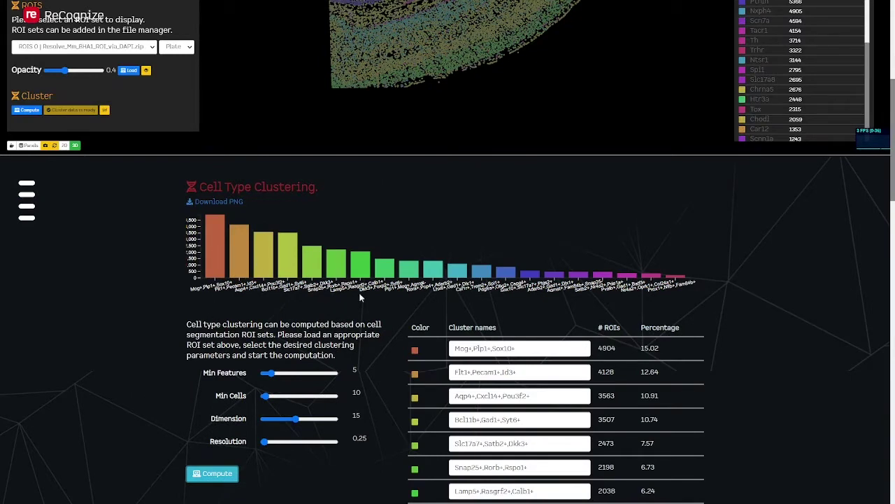
scroll(751, 367, "down", 5)
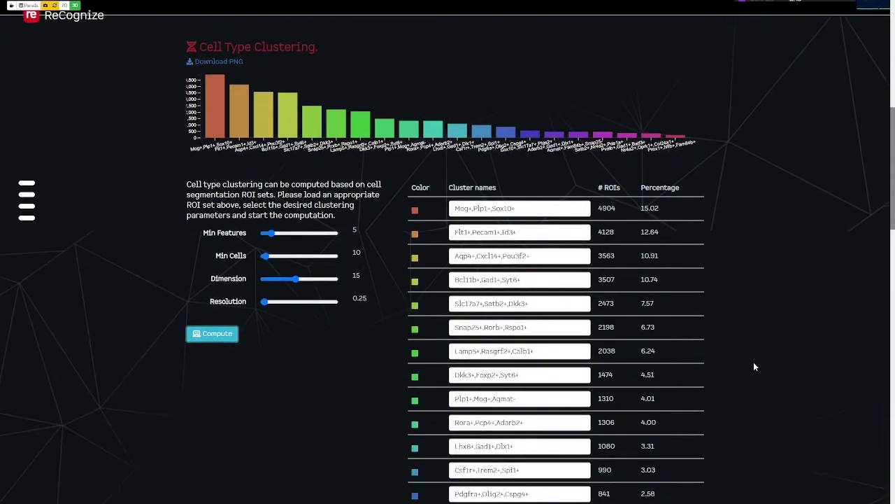
scroll(748, 370, "down", 2)
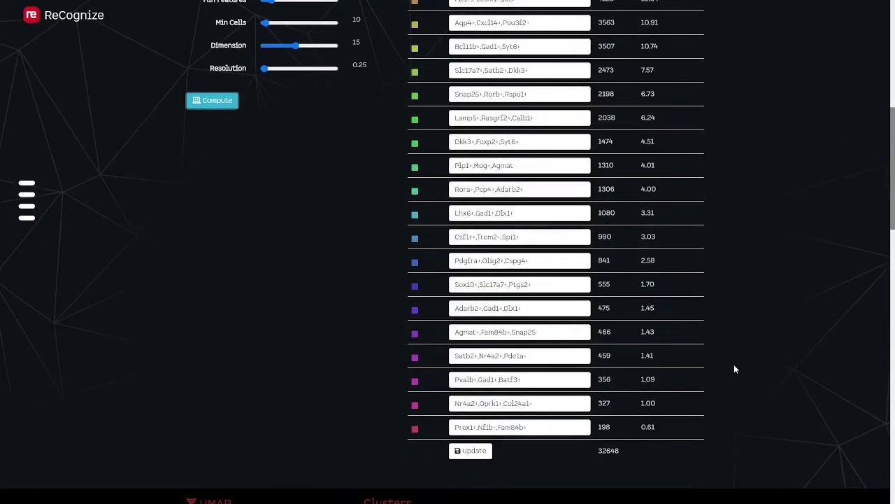
scroll(734, 368, "up", 6)
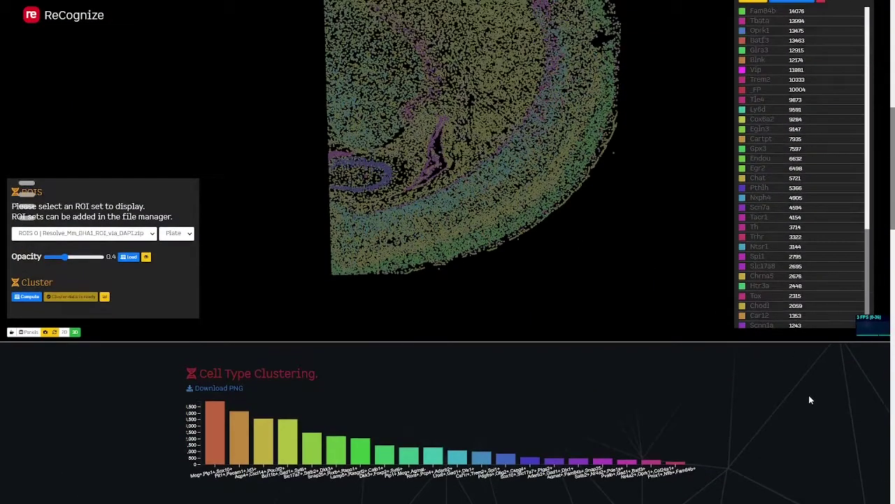
scroll(650, 276, "up", 2)
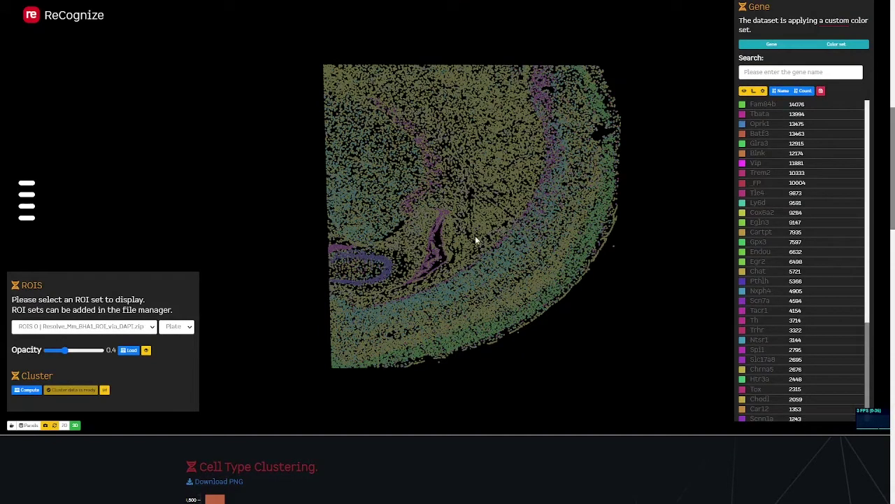
scroll(364, 307, "up", 5)
left_click_drag(411, 381, 422, 356)
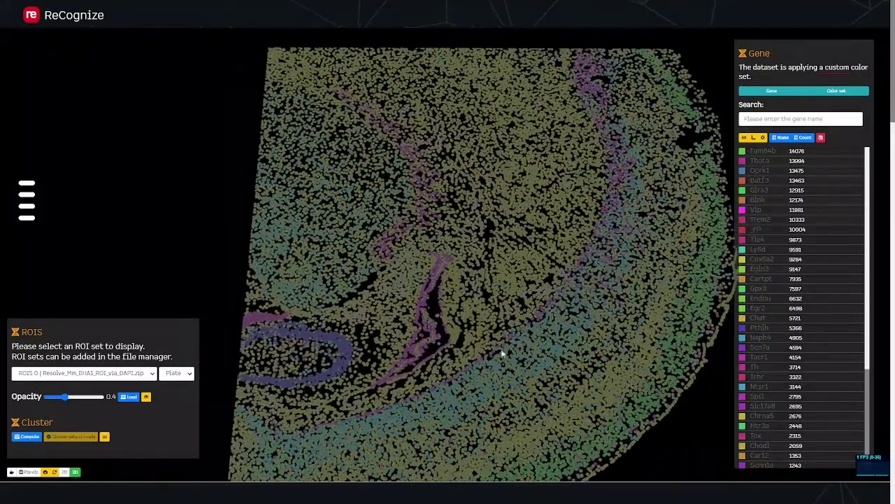
- Scroll down to the cluster UMAP and rotate its point cloud
scroll(20, 483, "down", 7)
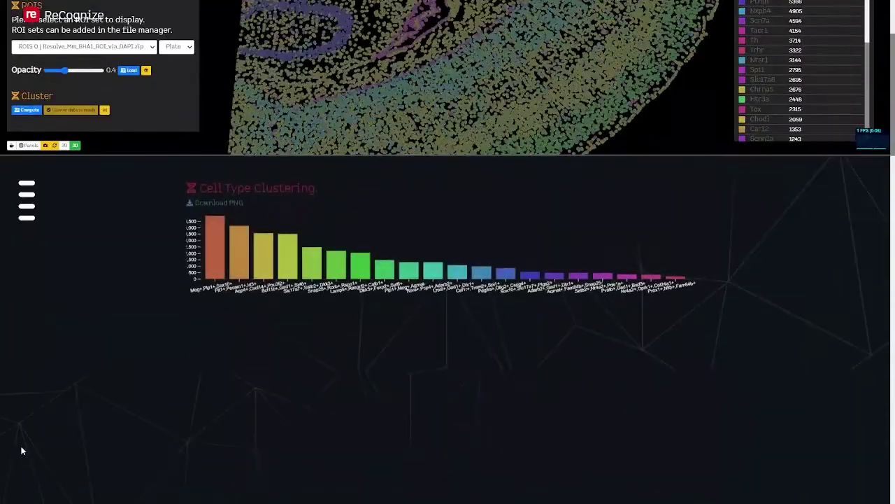
scroll(46, 426, "down", 10)
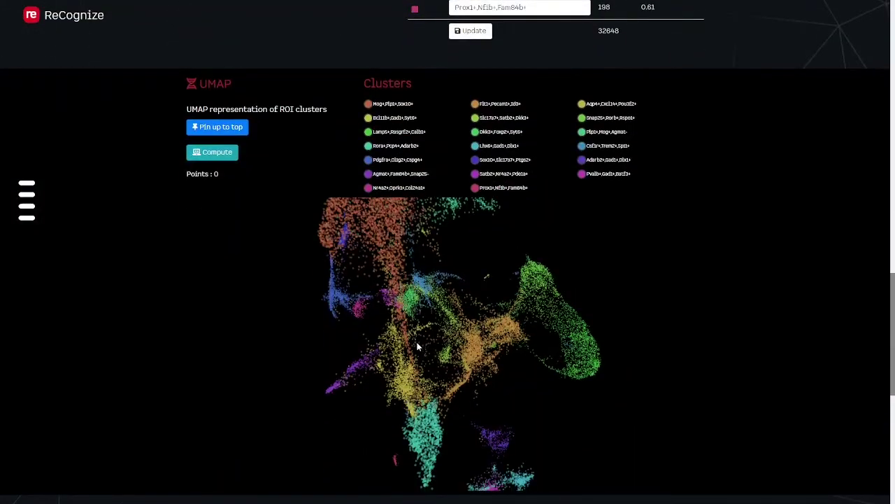
left_click_drag(417, 342, 482, 361)
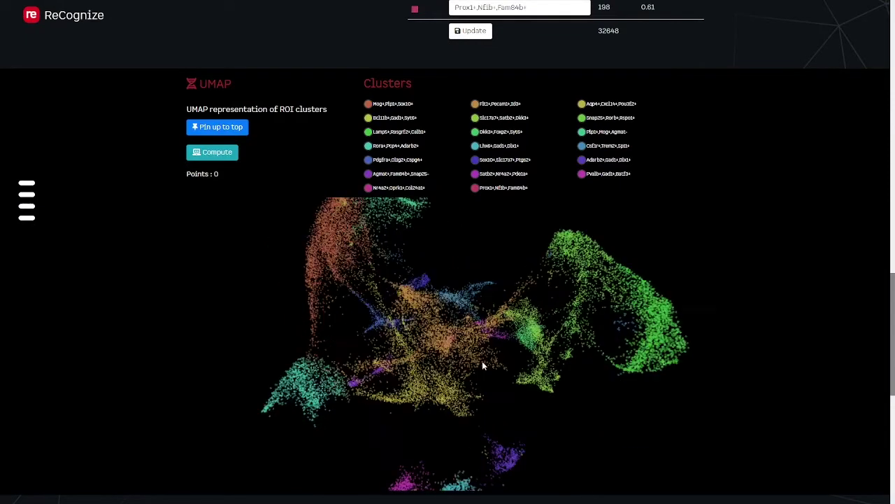
- Pin and enlarge the UMAP beside the tissue, then lasso its cyan Rora+,Pcp4+,Adarb2+ cluster
left_click(229, 130)
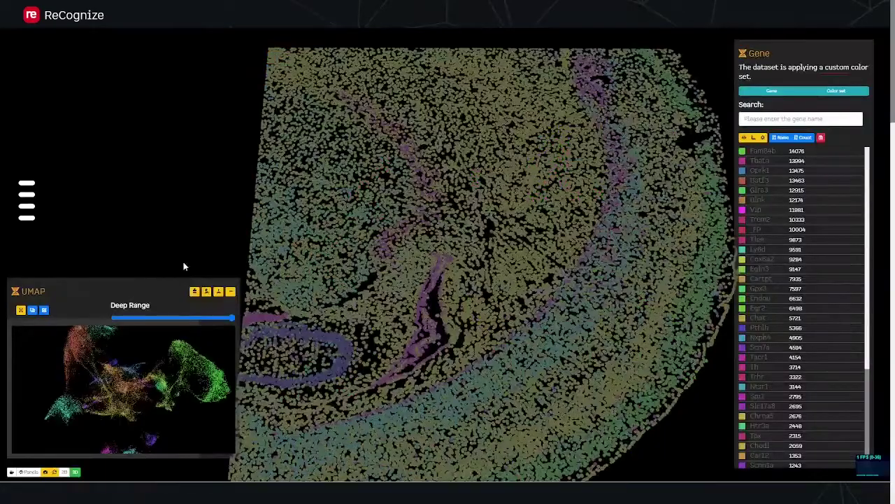
left_click(206, 293)
scroll(611, 334, "down", 2)
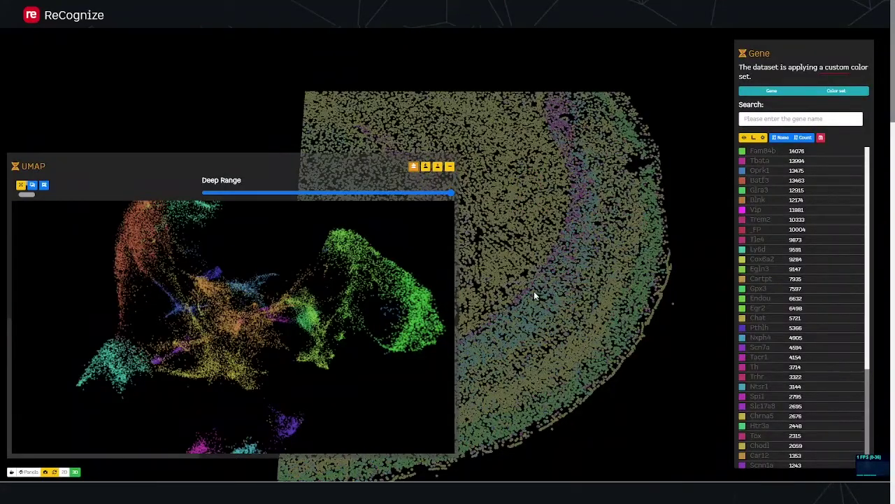
left_click_drag(534, 294, 642, 276)
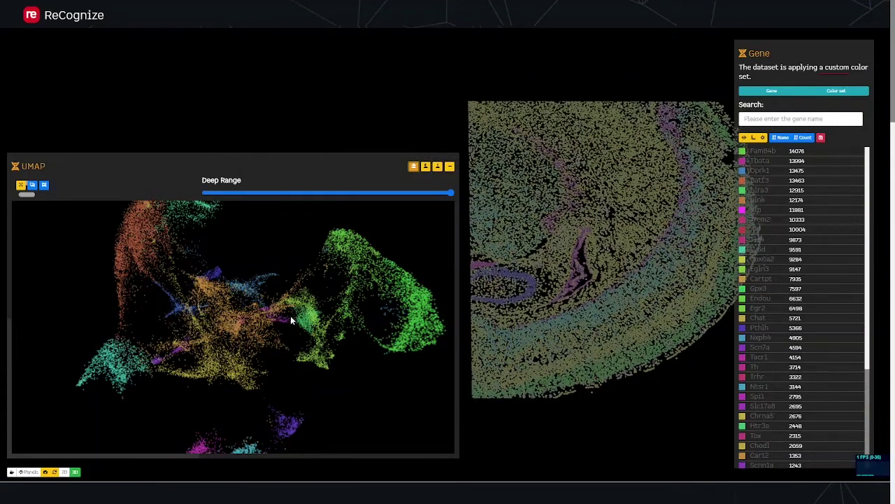
left_click(45, 187)
mouse_move(105, 339)
left_mouse_down()
mouse_move(74, 384)
mouse_move(150, 369)
mouse_move(133, 343)
left_mouse_up()
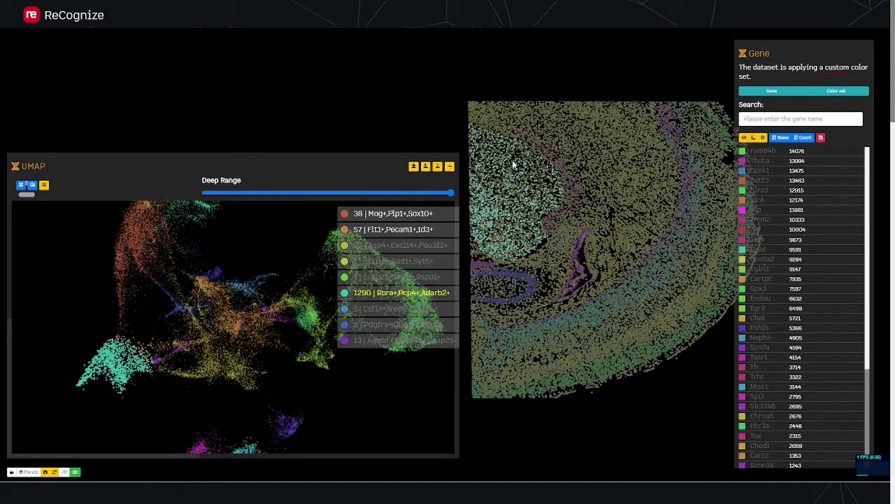
- Rotate and zoom the UMAP, then lasso a new region around the green cluster
left_click(21, 186)
left_click_drag(234, 399, 234, 326)
left_click_drag(223, 358, 224, 320)
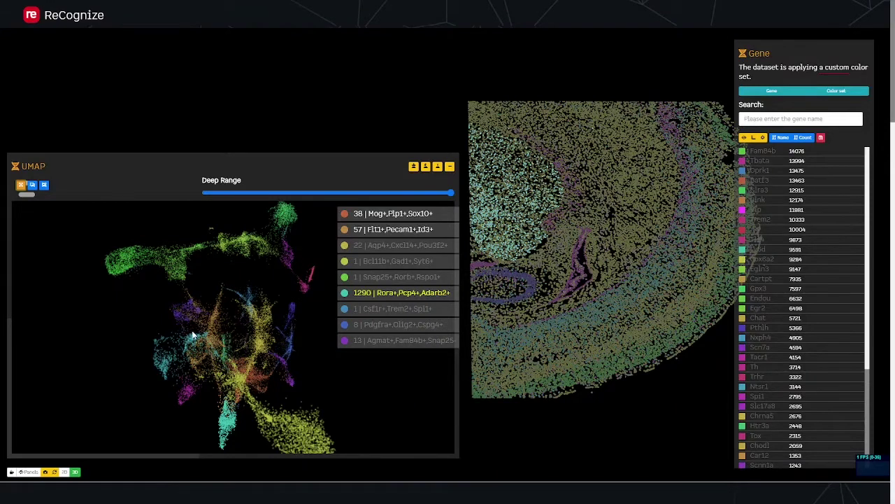
left_click_drag(225, 335, 224, 329)
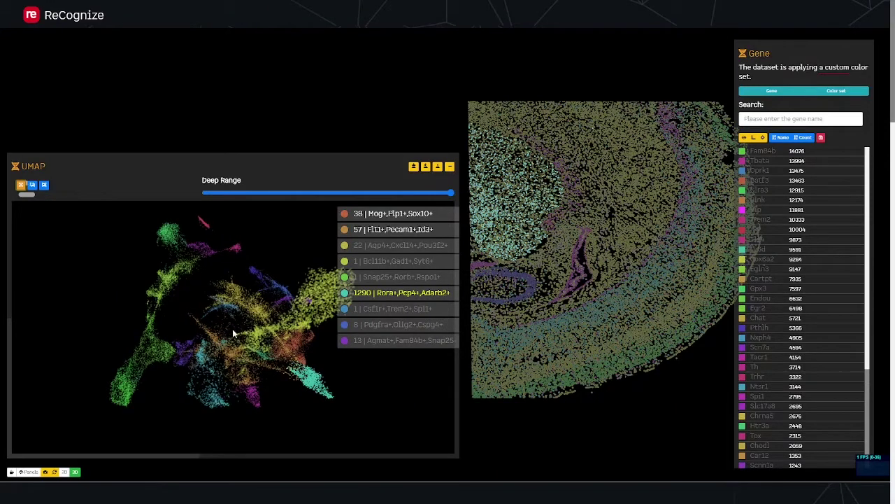
scroll(231, 315, "up", 3)
scroll(240, 318, "up", 3)
left_click_drag(240, 329, 228, 272)
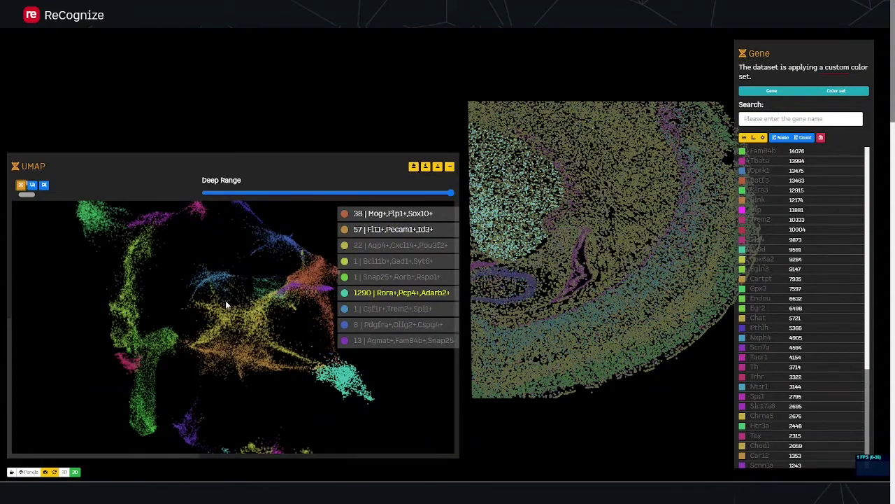
left_click(44, 187)
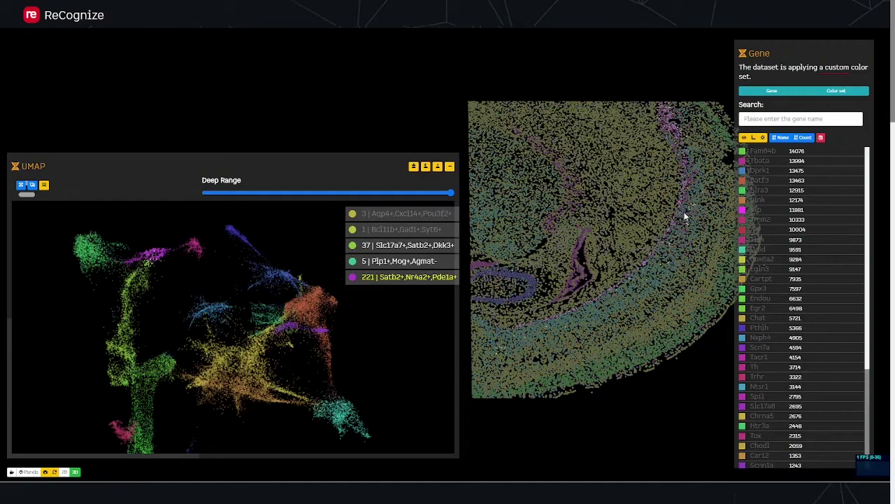
- Zoom into the tissue to see the thin layer of 221 Satb2+,Nr4a2+,Pde1a+ cells, and shrink the UMAP panel
scroll(685, 218, "up", 2)
scroll(596, 302, "up", 2)
scroll(640, 255, "up", 2)
scroll(620, 273, "up", 2)
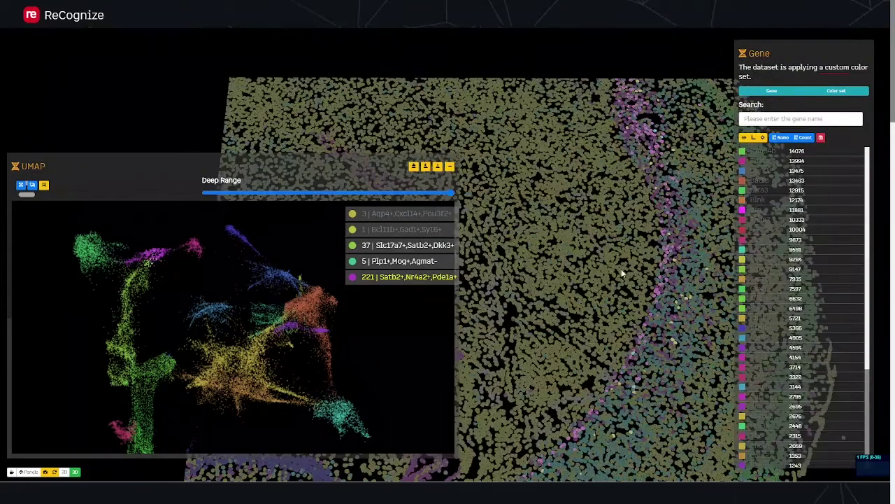
scroll(609, 292, "up", 2)
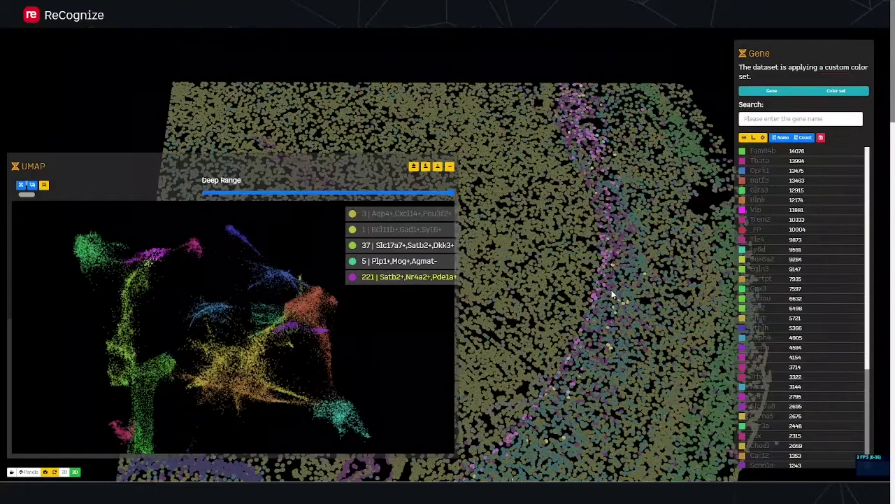
left_click(426, 166)
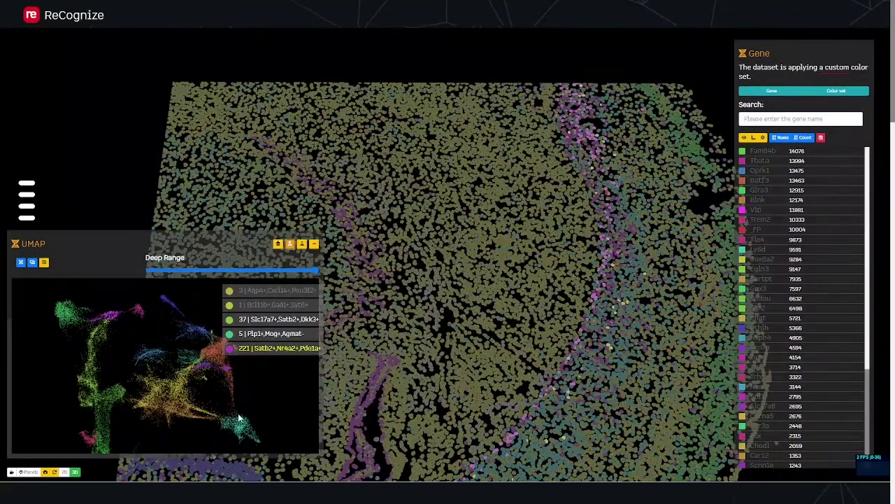
scroll(419, 395, "down", 2)
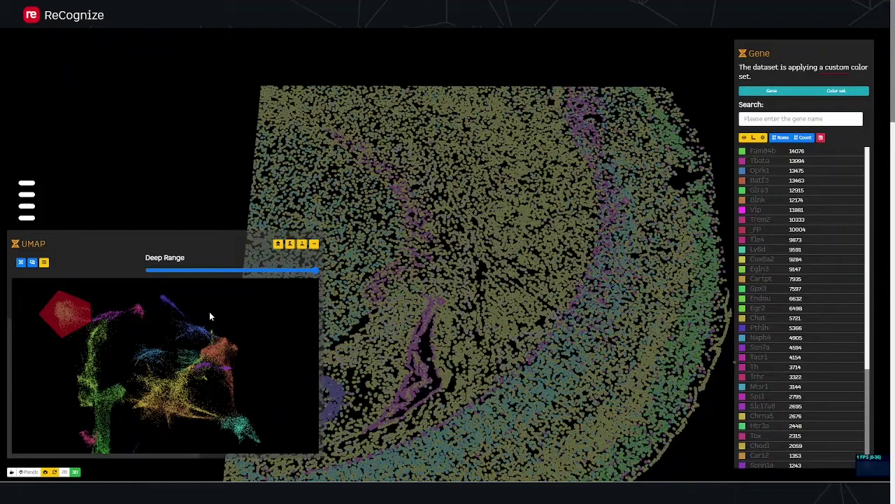
- Search the Gene list and show Dkk3 and Foxp2 transcripts on the tissue map
mouse_move(210, 314)
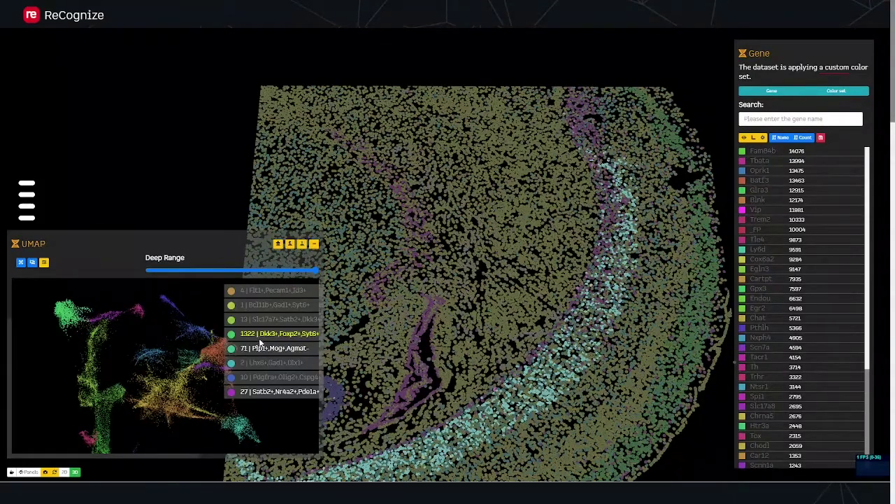
left_click(756, 117)
type("Dkk")
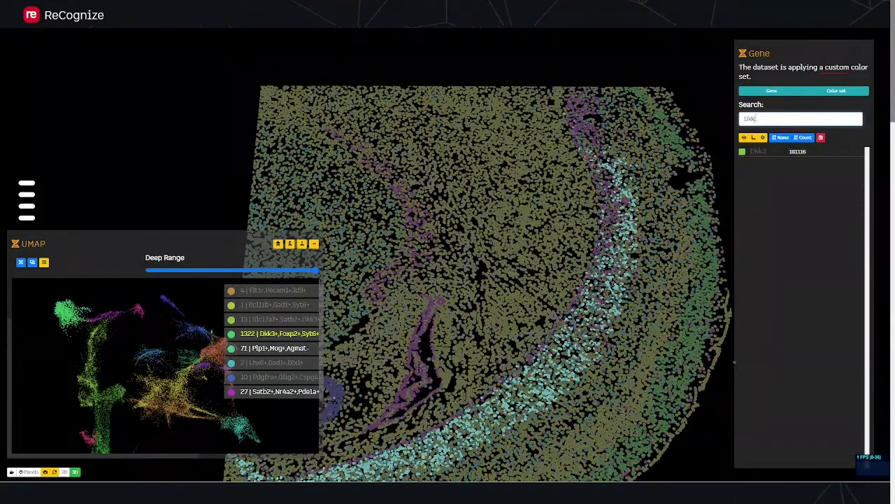
left_click(759, 153)
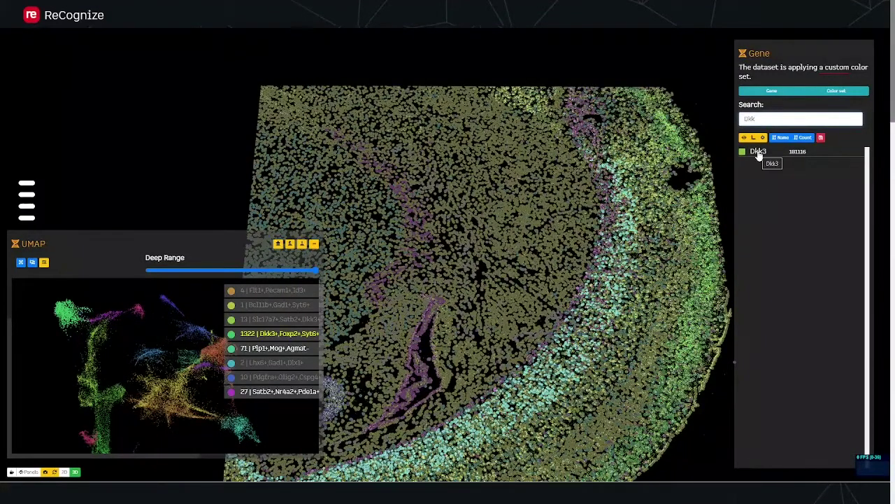
left_click(757, 119)
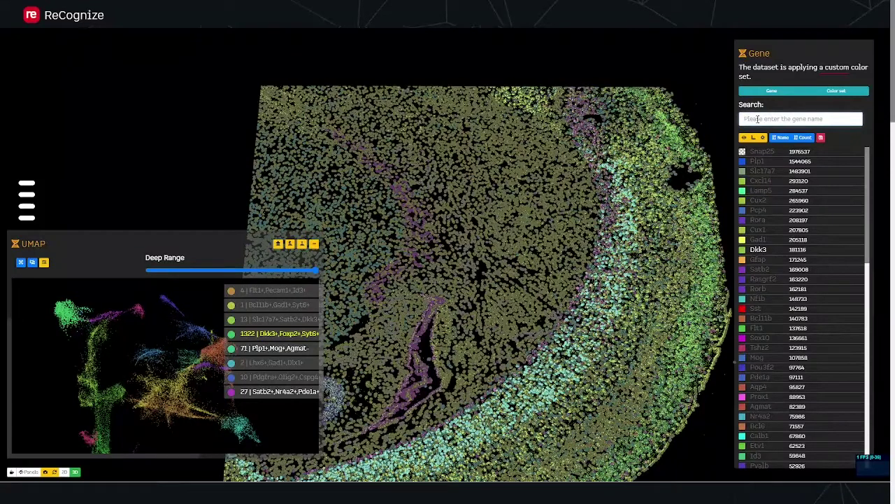
type("Foxp2")
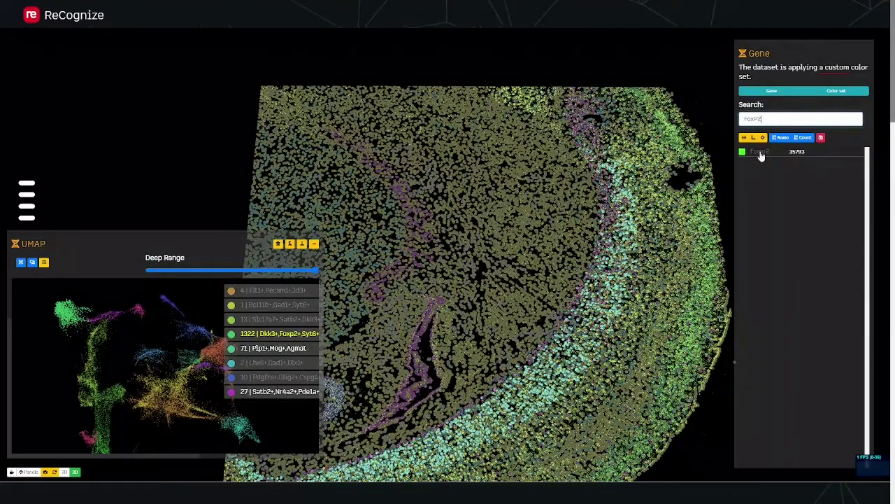
left_click(760, 152)
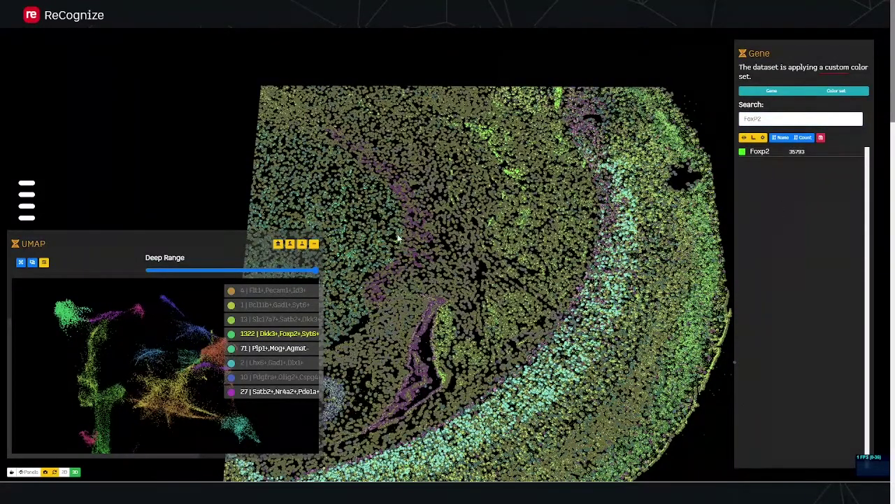
- Close the UMAP panel and clear the gene search box
left_click(313, 243)
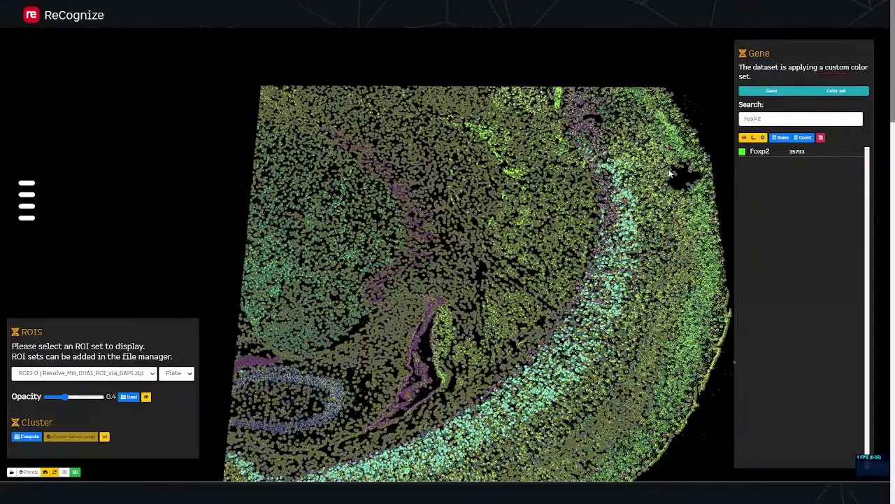
left_click(773, 120)
key("BackSpace")
key("BackSpace")
key("BackSpace")
key("BackSpace")
key("BackSpace")
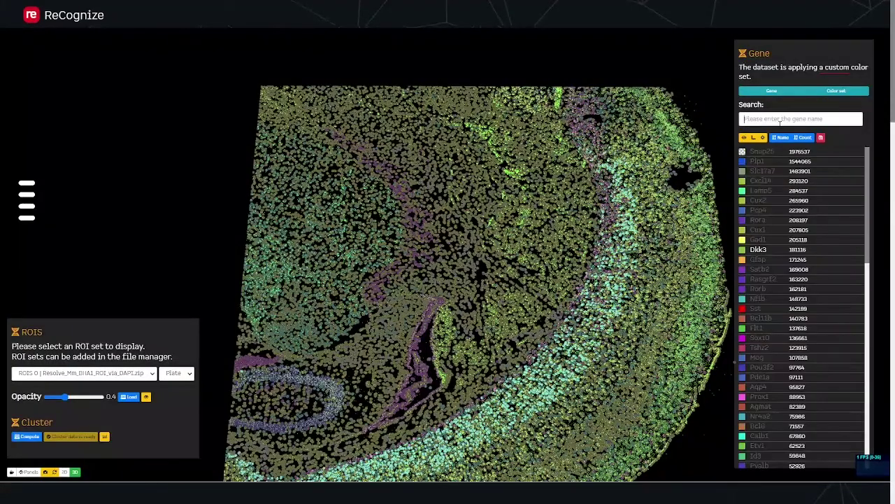
- Hide the ROI cell colouring and set the gene animation to Row showcase
left_click(146, 396)
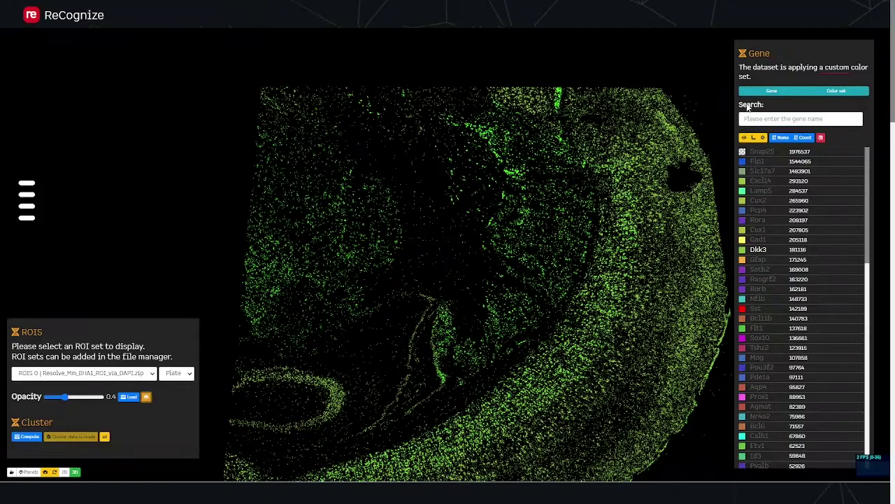
left_click(763, 138)
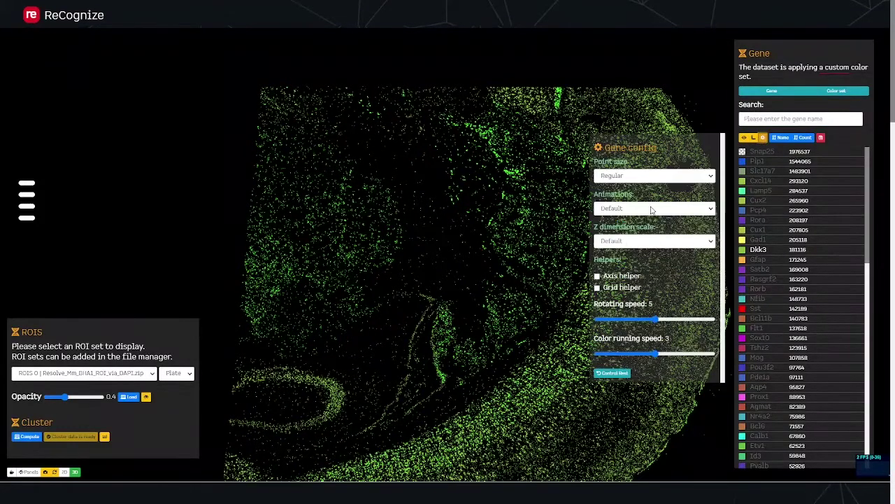
left_click(650, 210)
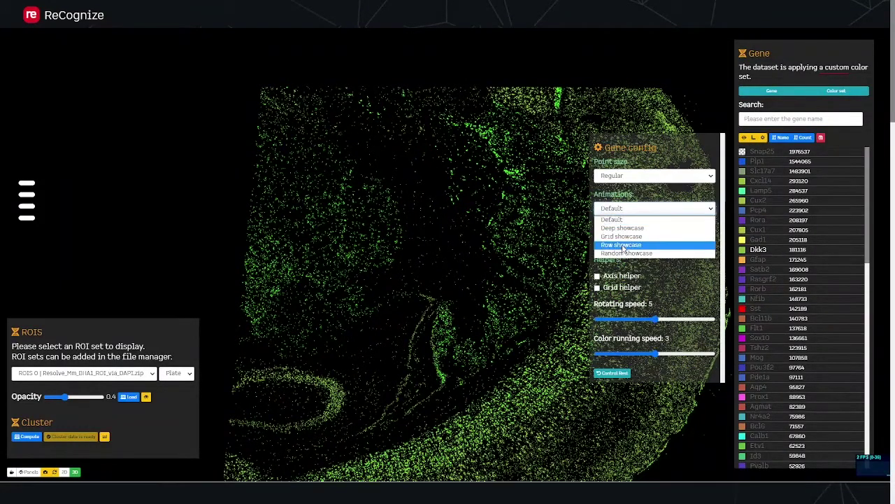
left_click(622, 245)
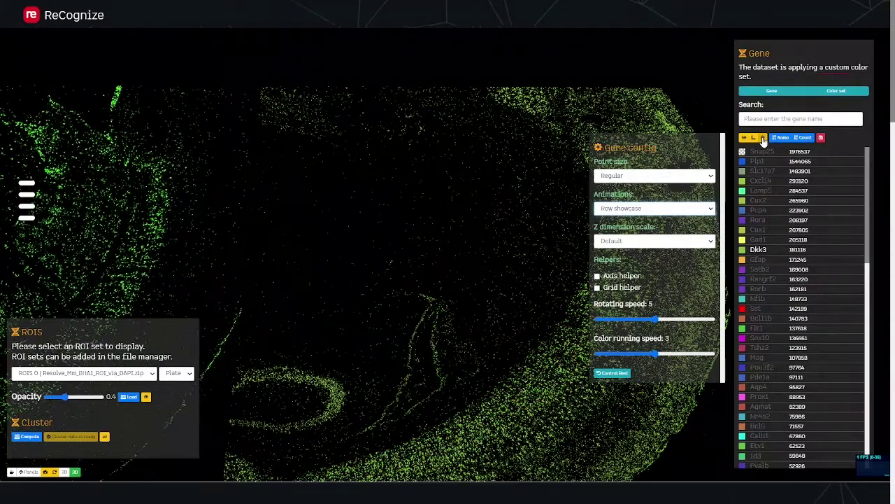
left_click(560, 255)
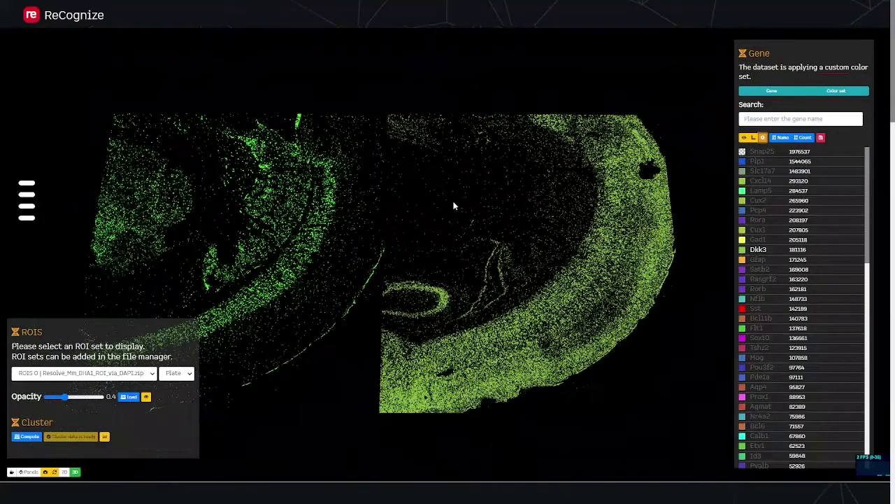
- Colour Dkk3 purple and add Aqp4 transcripts to the display
left_click(743, 249)
left_click(676, 336)
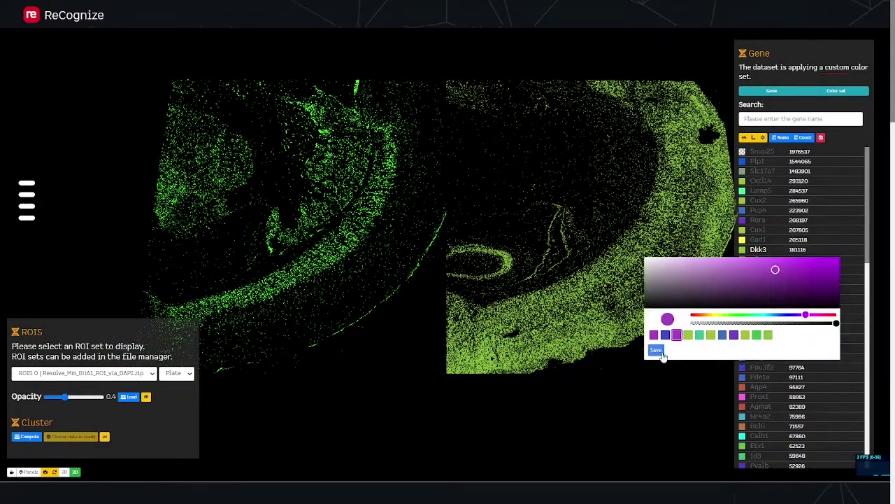
left_click(682, 357)
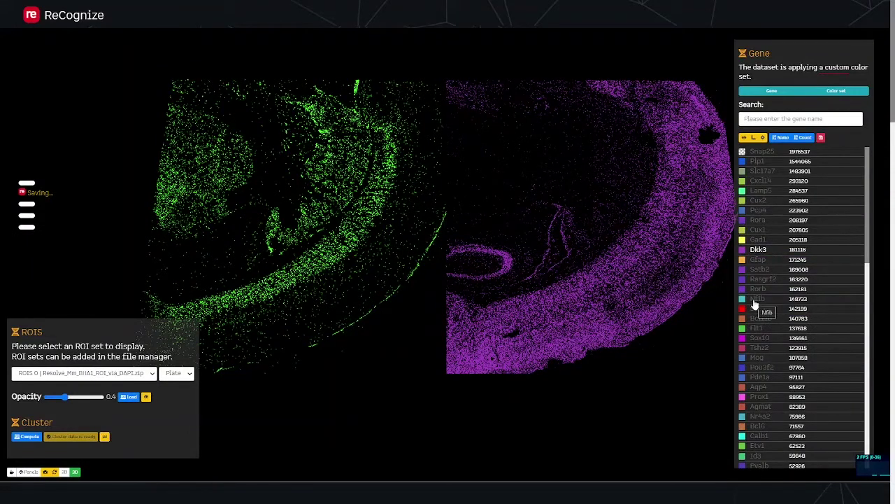
scroll(755, 301, "down", 2)
left_click(763, 248)
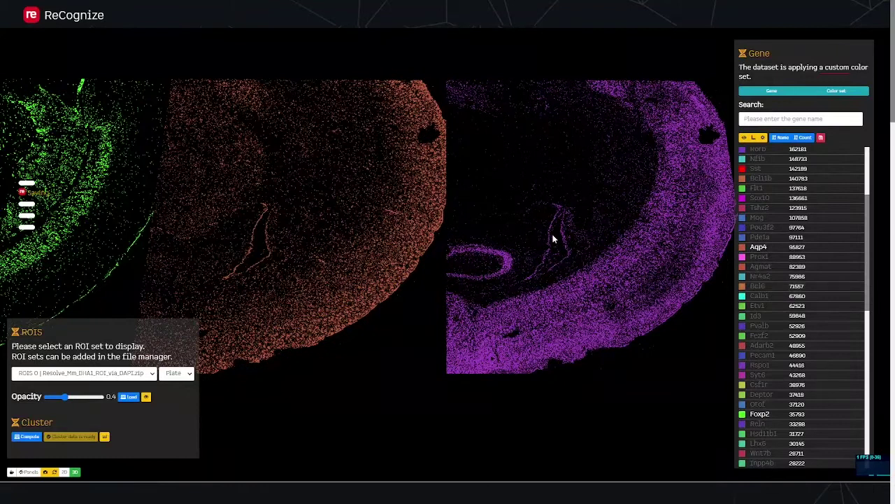
- Set the gene animation to Deep showcase in Gene config
left_click(763, 138)
left_click(688, 208)
left_click(625, 228)
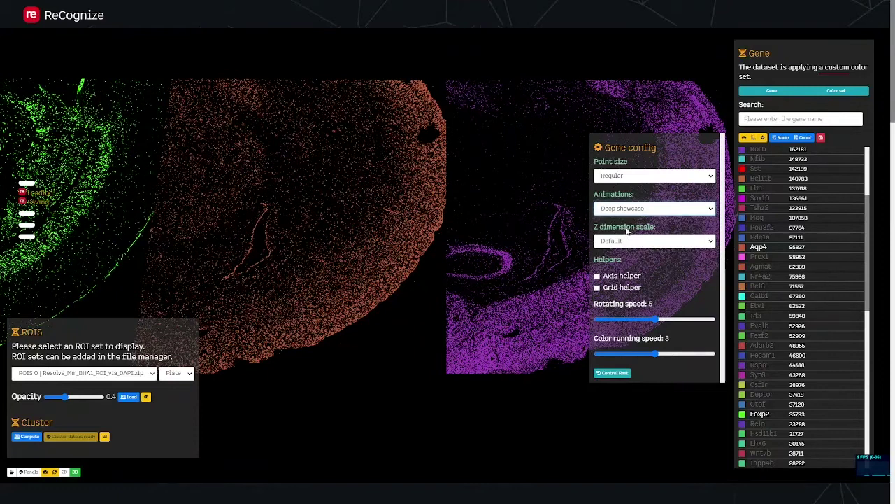
- Set the gene animation back to Default and tilt the view toward a face-on tissue map
left_click(757, 139)
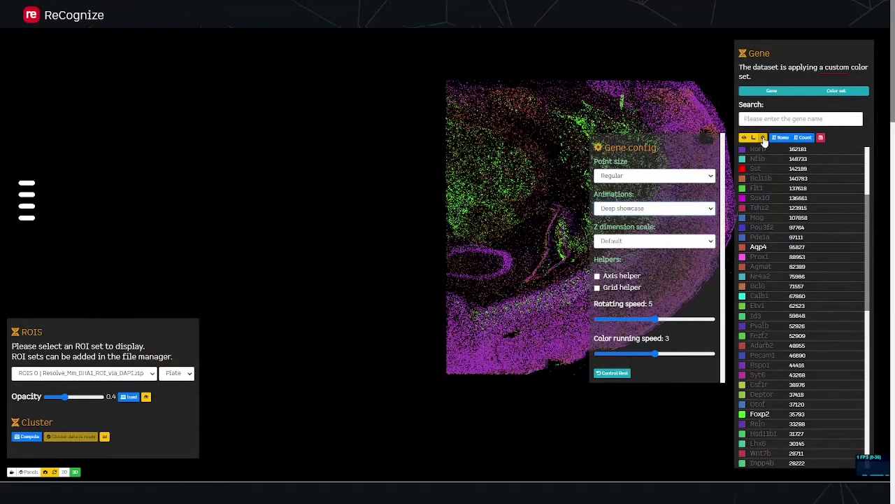
left_click(762, 137)
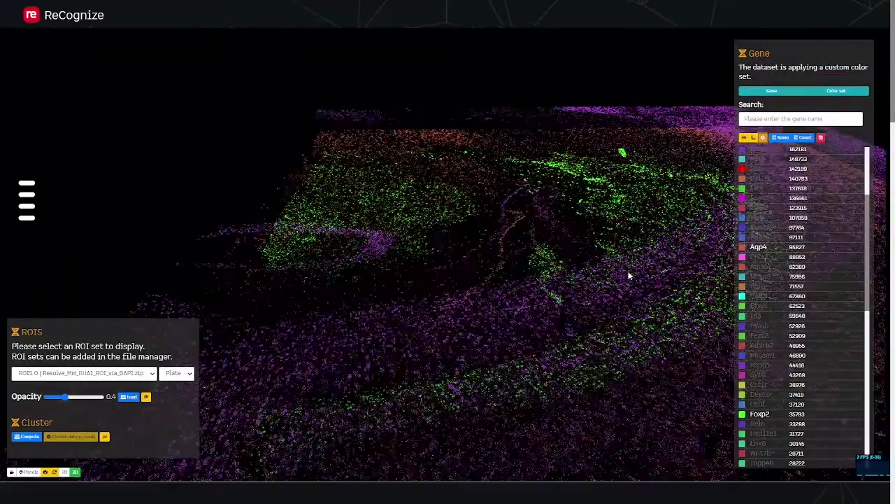
left_click(762, 137)
left_click(630, 208)
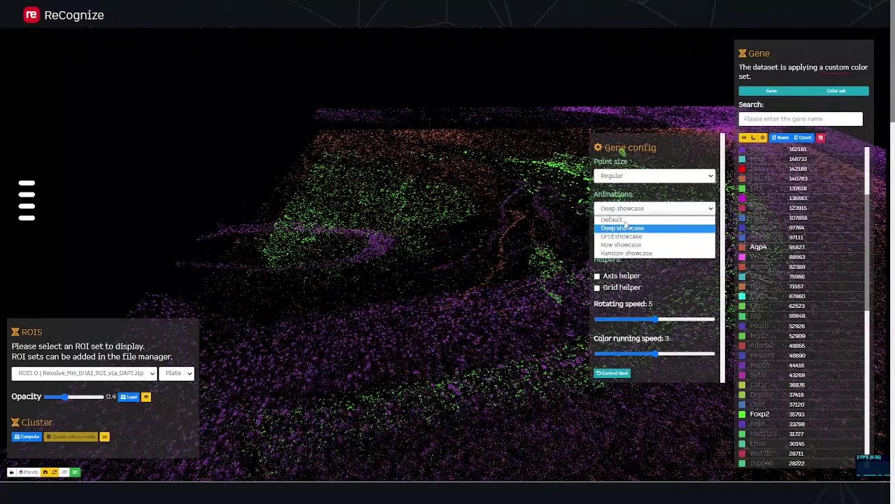
left_click(628, 222)
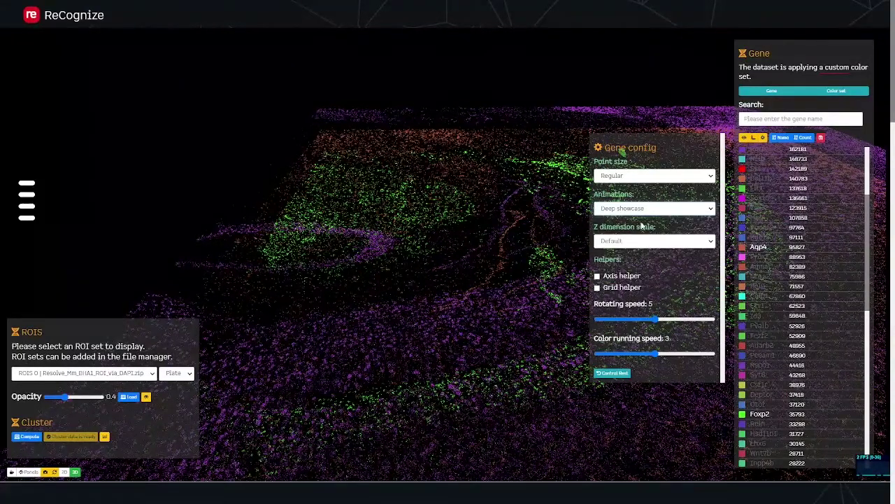
key("Up")
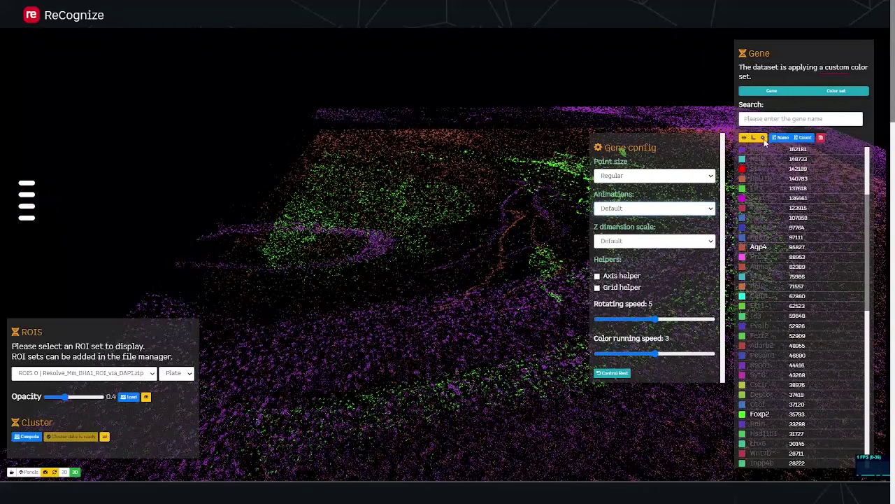
left_click(763, 138)
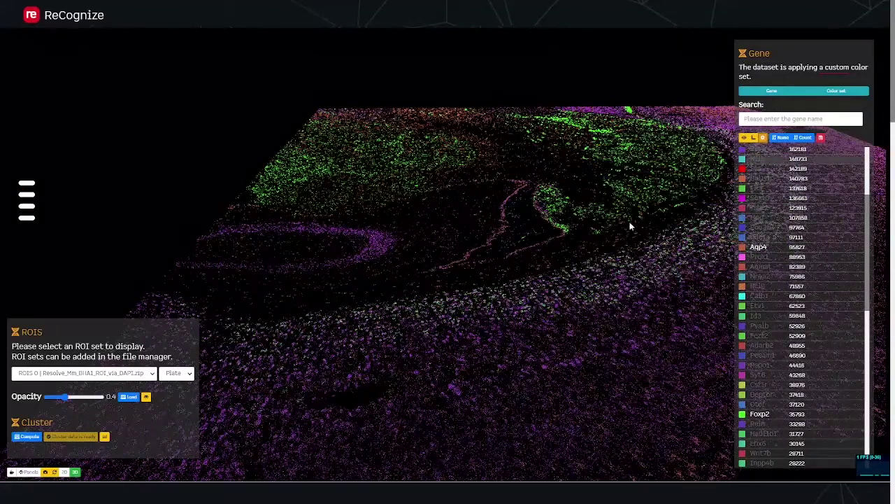
left_click_drag(551, 231, 549, 268)
scroll(549, 264, "down", 5)
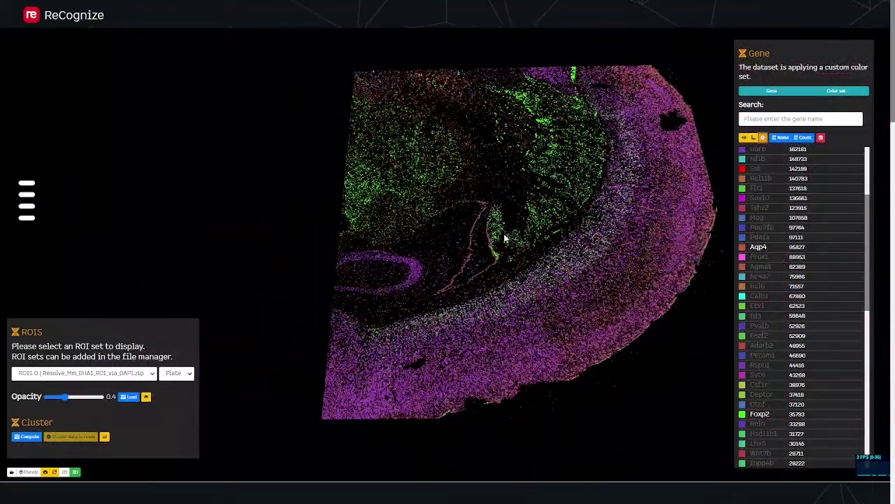
- On the UMAP/cluster page, load the Gene expression values per ROI heatmap in Reds
left_click_drag(505, 238, 524, 246)
left_click(27, 215)
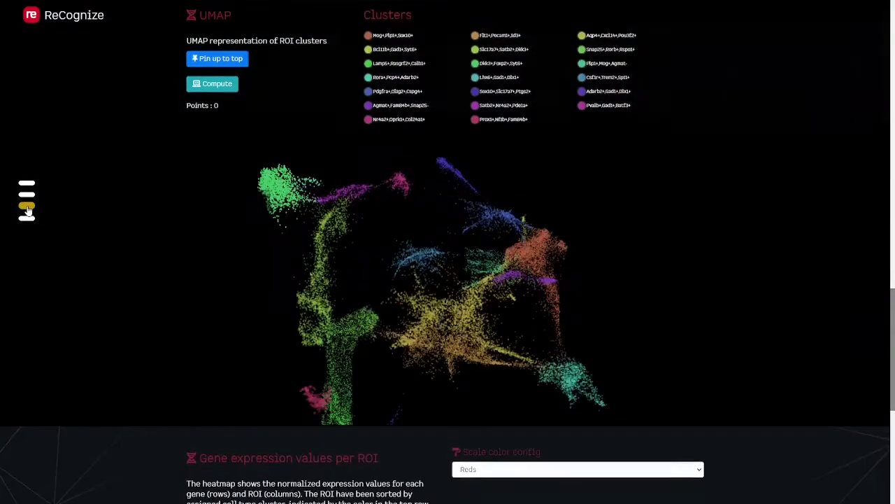
scroll(28, 223, "down", 5)
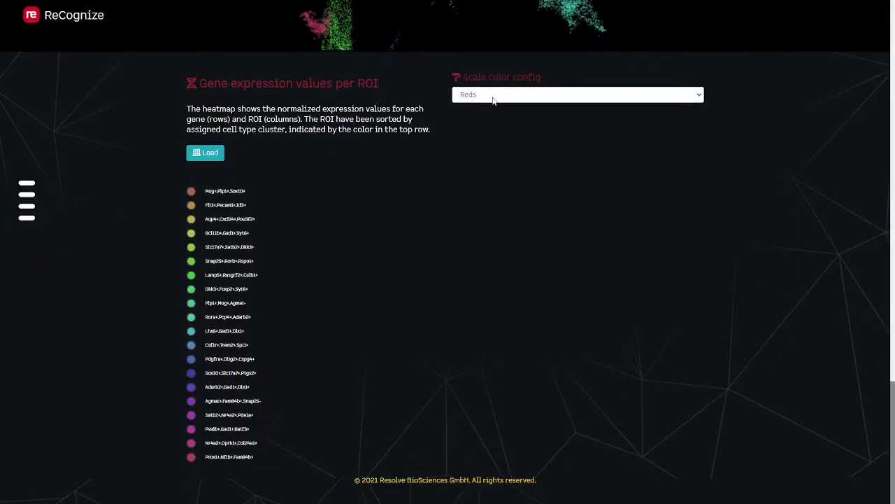
left_click(208, 156)
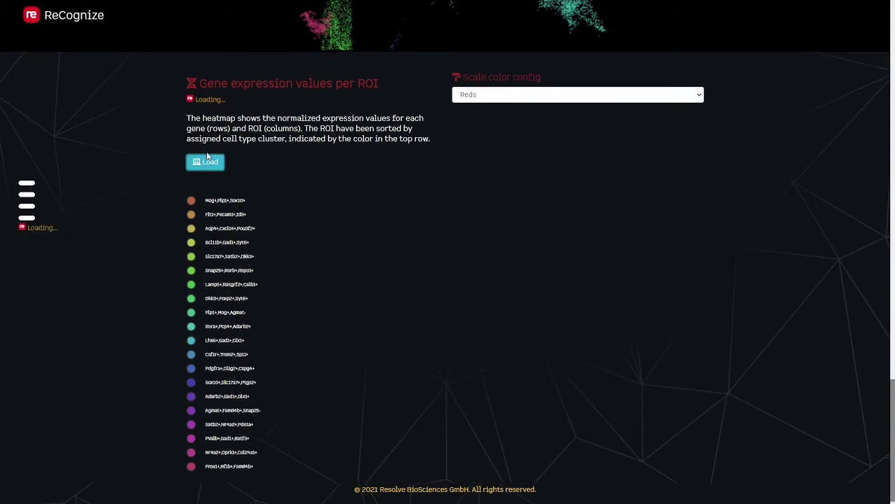